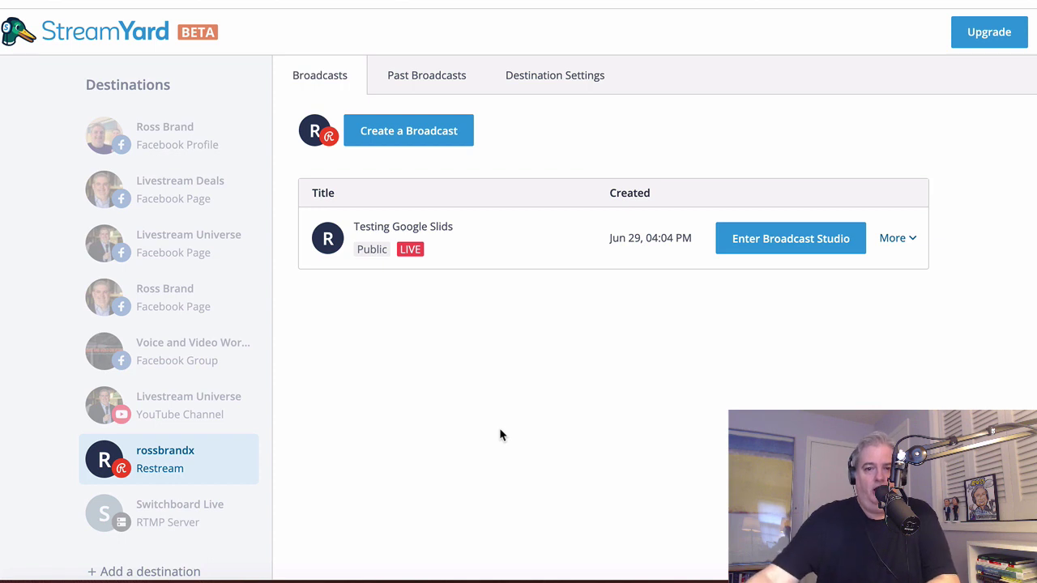
# - Create a broadcast titled 'Testing Setup' with privacy set to Testing - Not posted
pyautogui.click(411, 134)
pyautogui.click(497, 220)
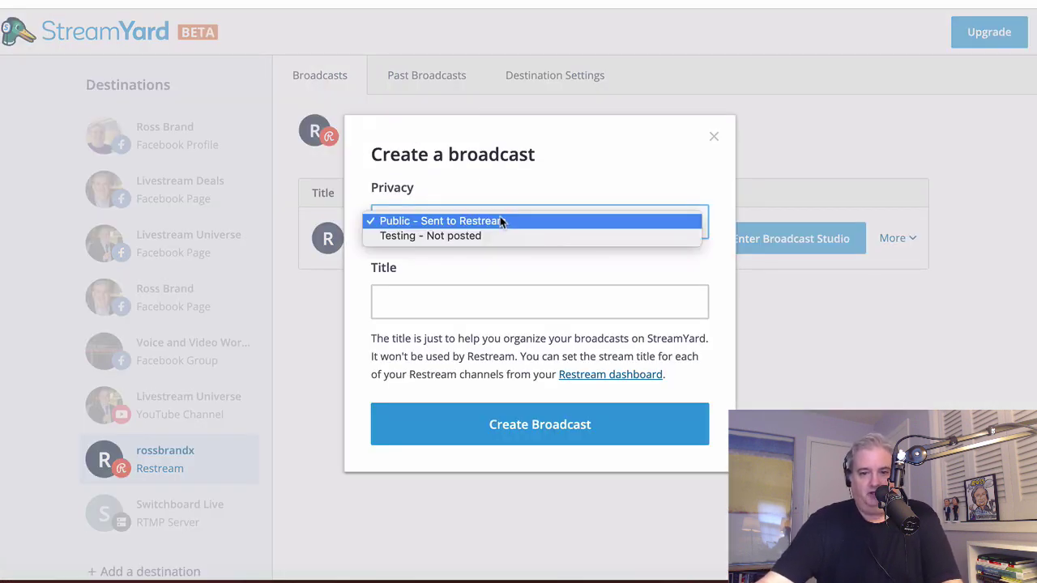
pyautogui.click(505, 235)
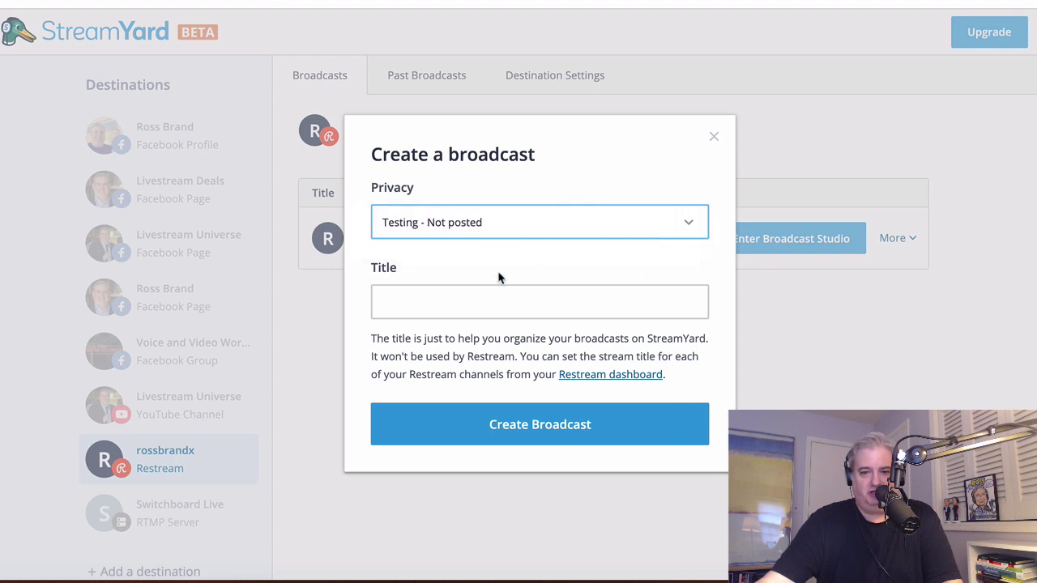
pyautogui.click(492, 302)
pyautogui.write('Testing Setup')
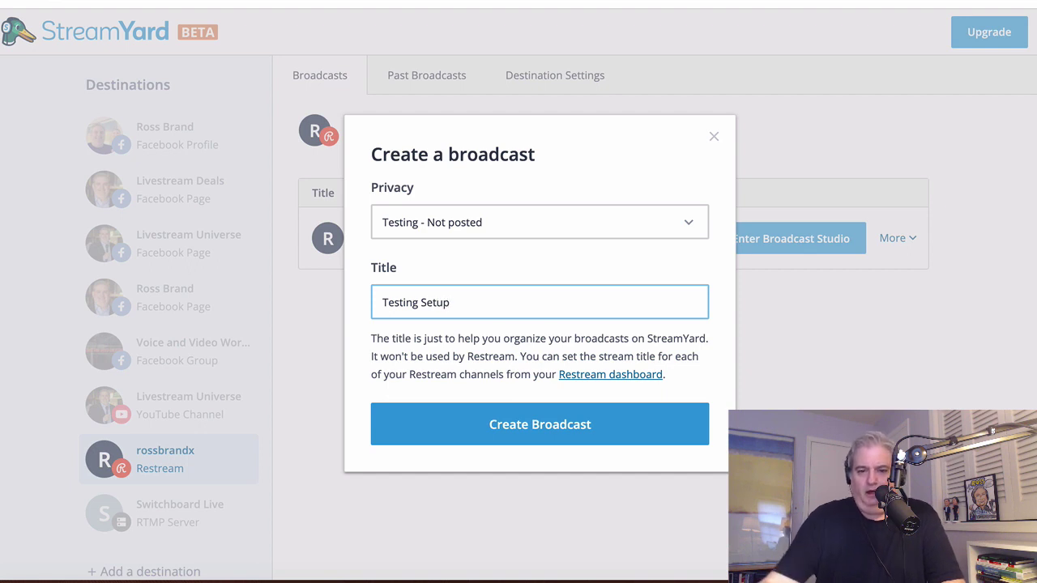
pyautogui.click(530, 430)
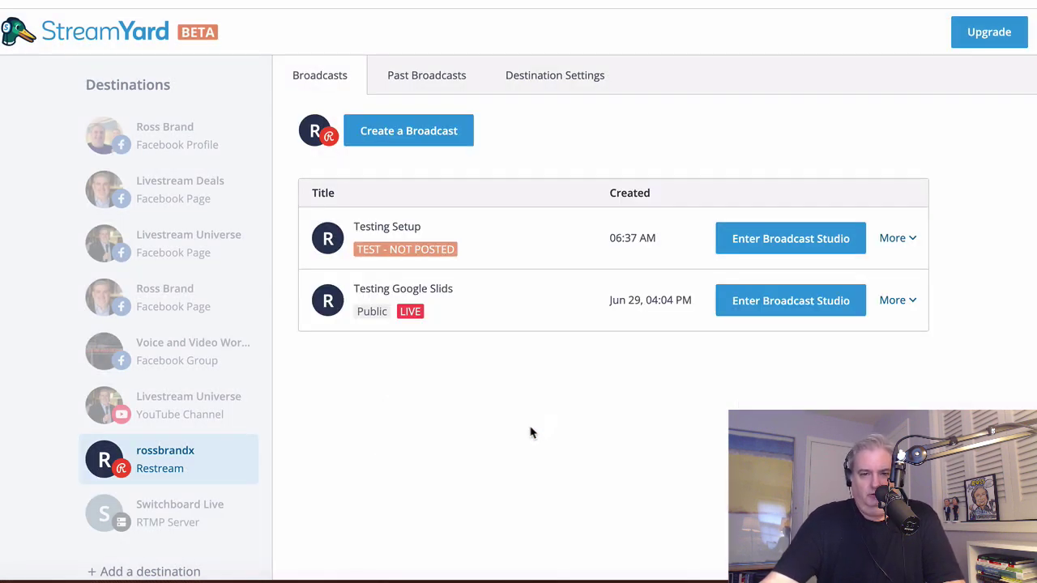
# - Enter the Testing Setup studio and review the C922 webcam at 720p and the MixPre-3 mic
pyautogui.click(790, 239)
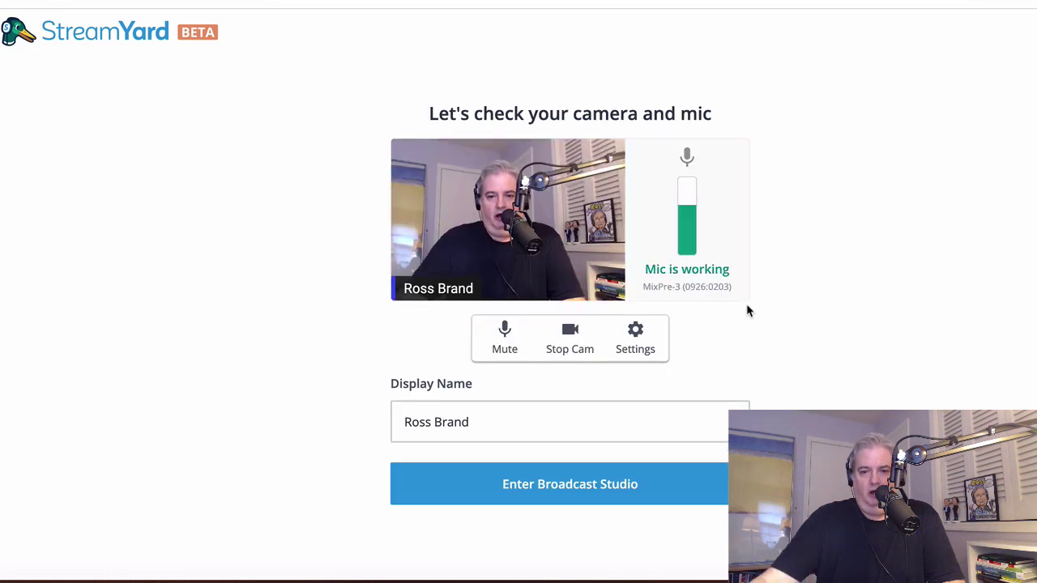
pyautogui.click(636, 337)
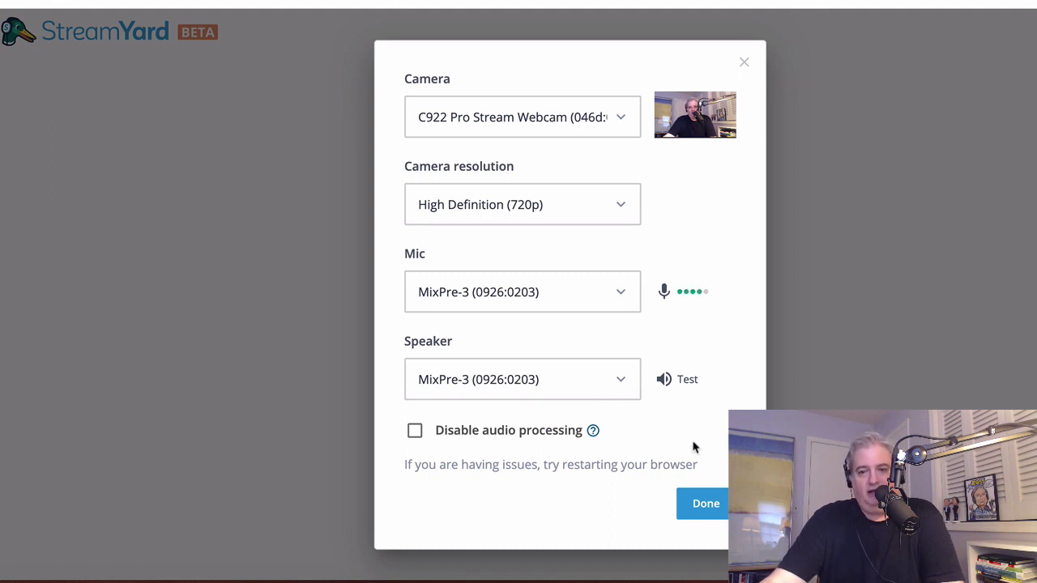
# - Enter the studio, show the portrait logo, and add the webcam to the stream
pyautogui.click(705, 507)
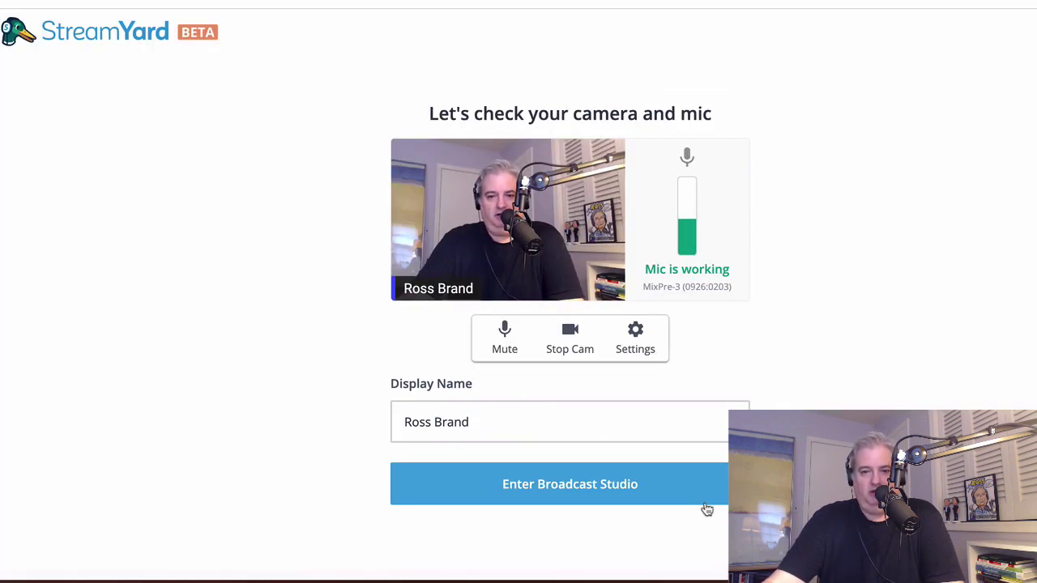
pyautogui.click(604, 490)
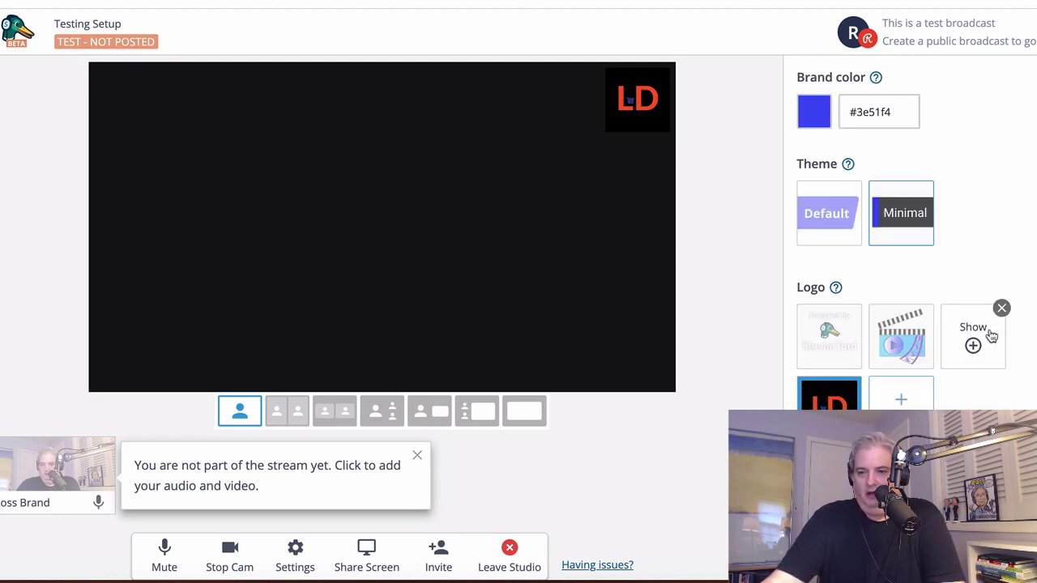
pyautogui.click(976, 343)
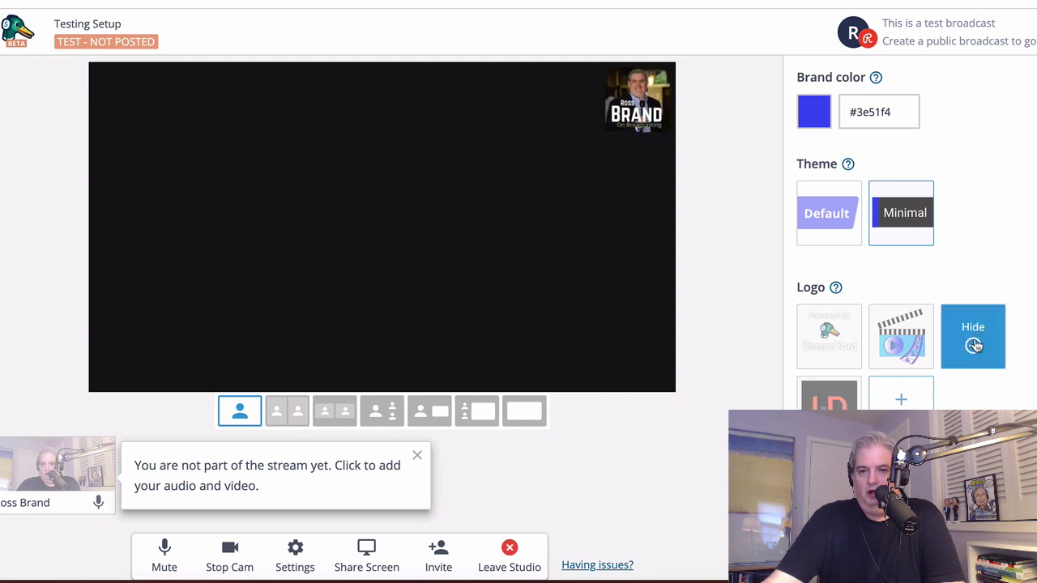
pyautogui.click(75, 468)
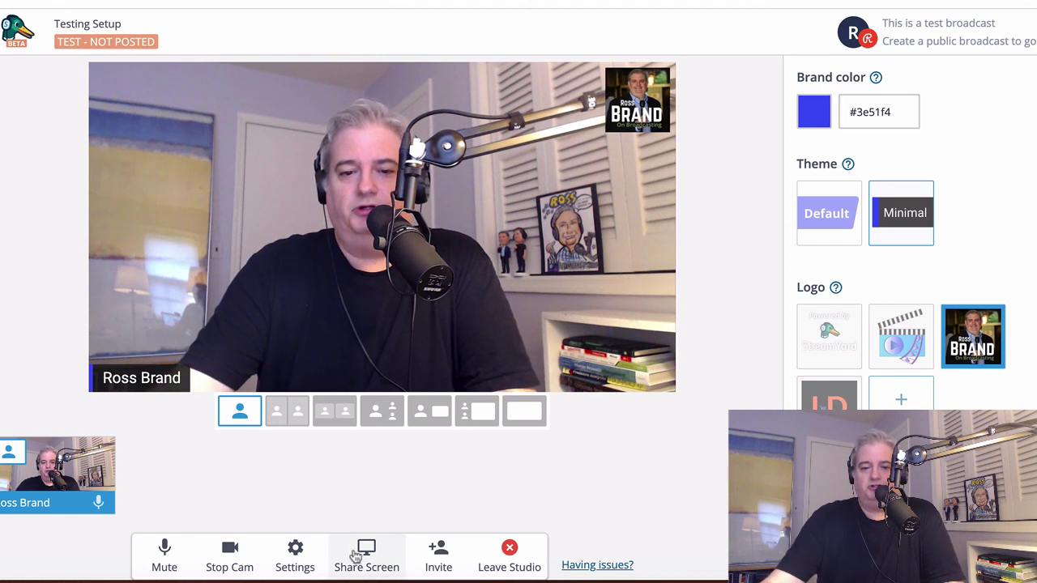
# - Switch to layout 6 and share a new browser window, New Tab, into the stream
pyautogui.press('6')
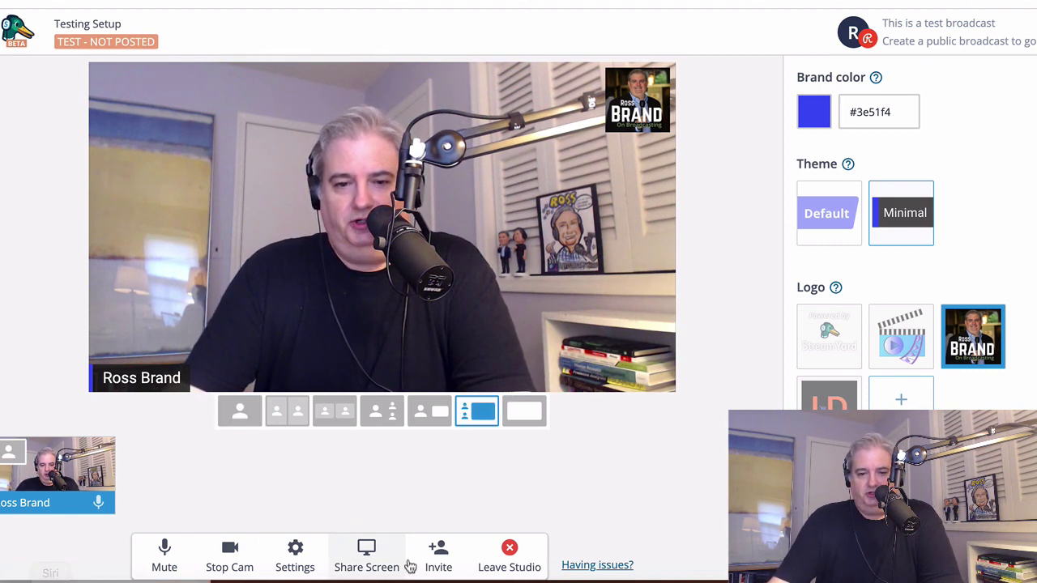
pyautogui.click(362, 551)
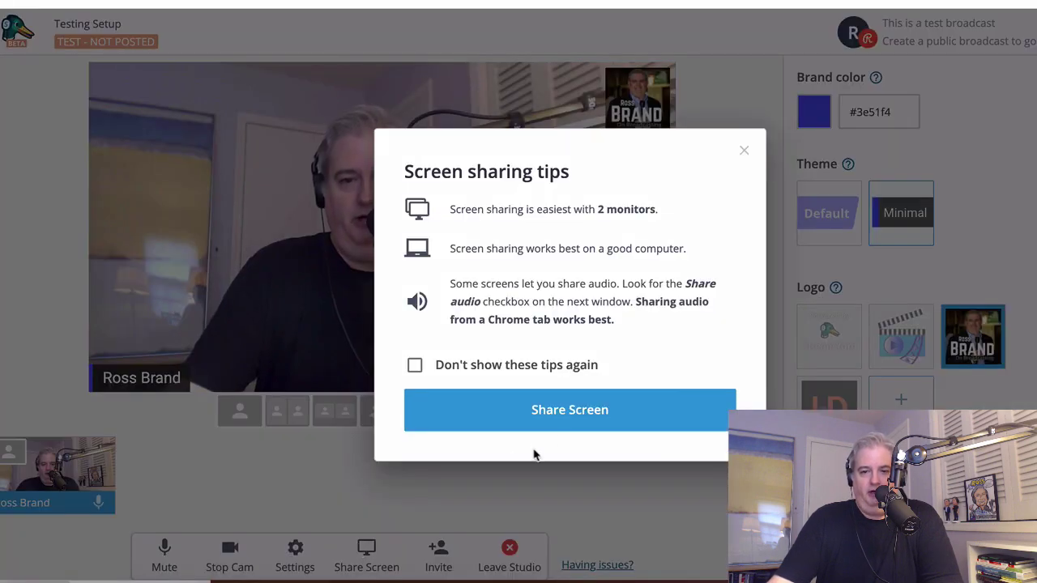
pyautogui.click(590, 417)
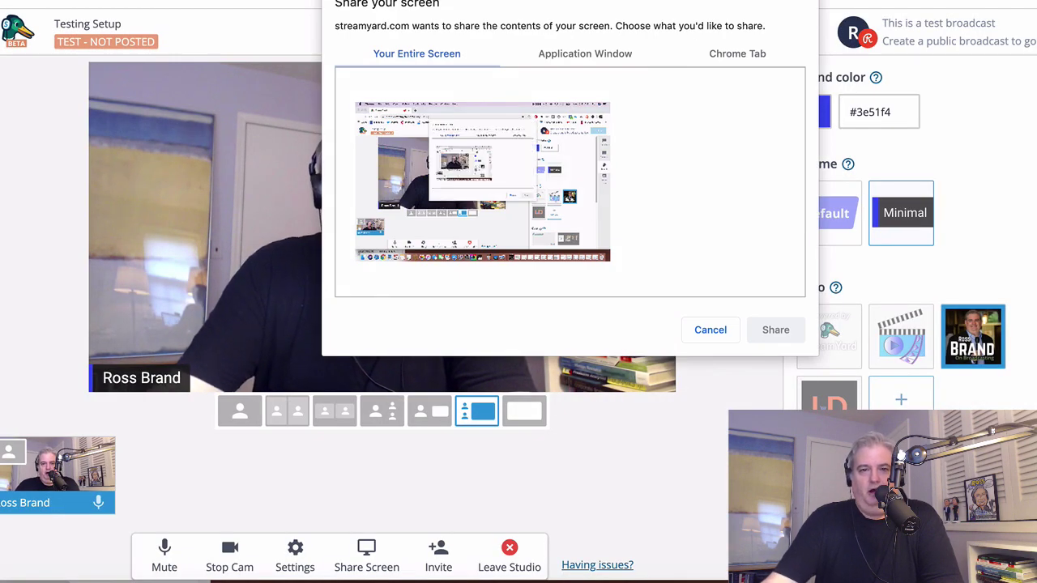
pyautogui.press('super+n')
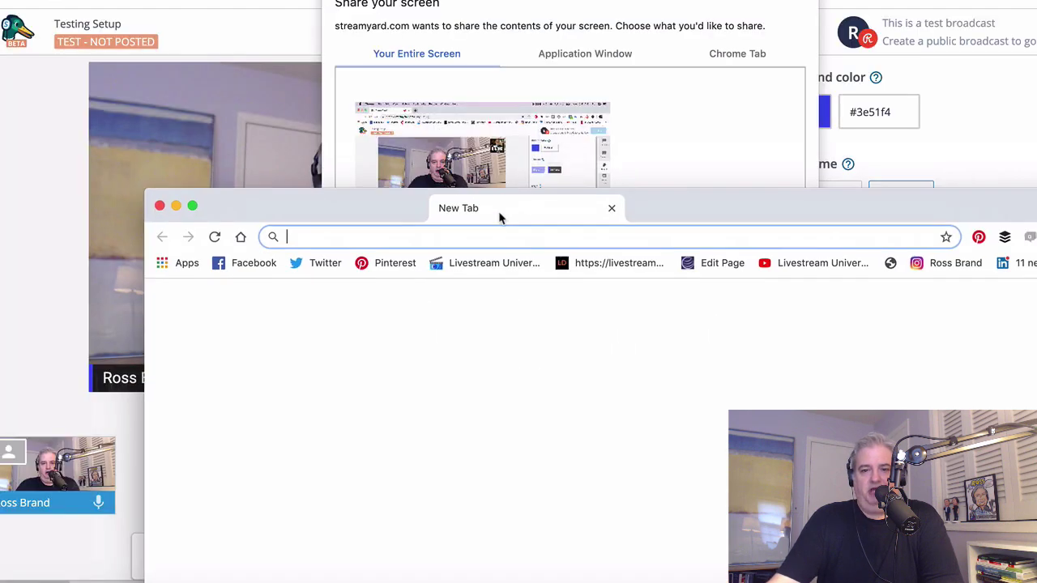
pyautogui.moveTo(504, 215); pyautogui.dragTo(459, 259)
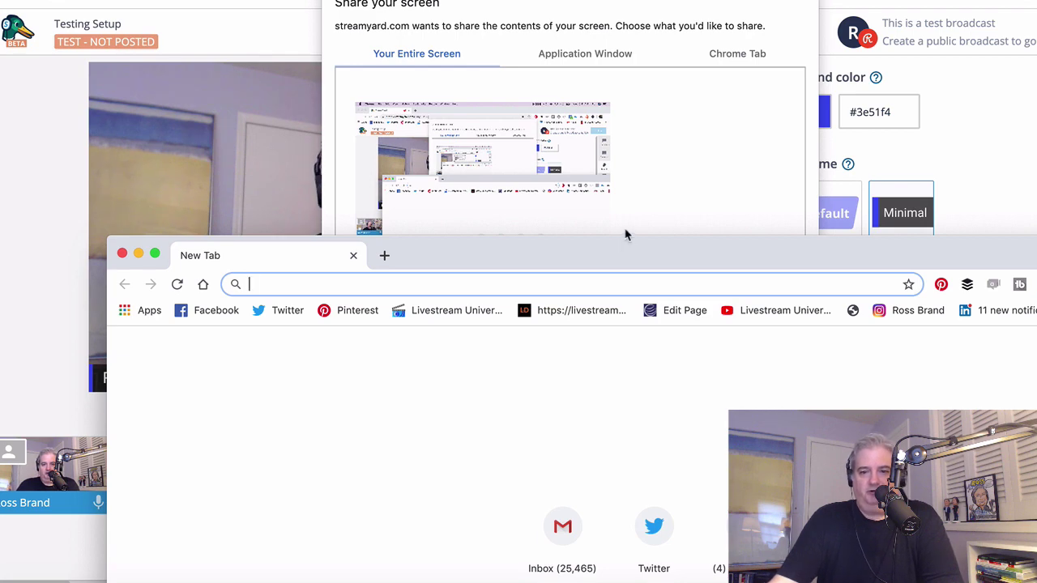
pyautogui.click(574, 53)
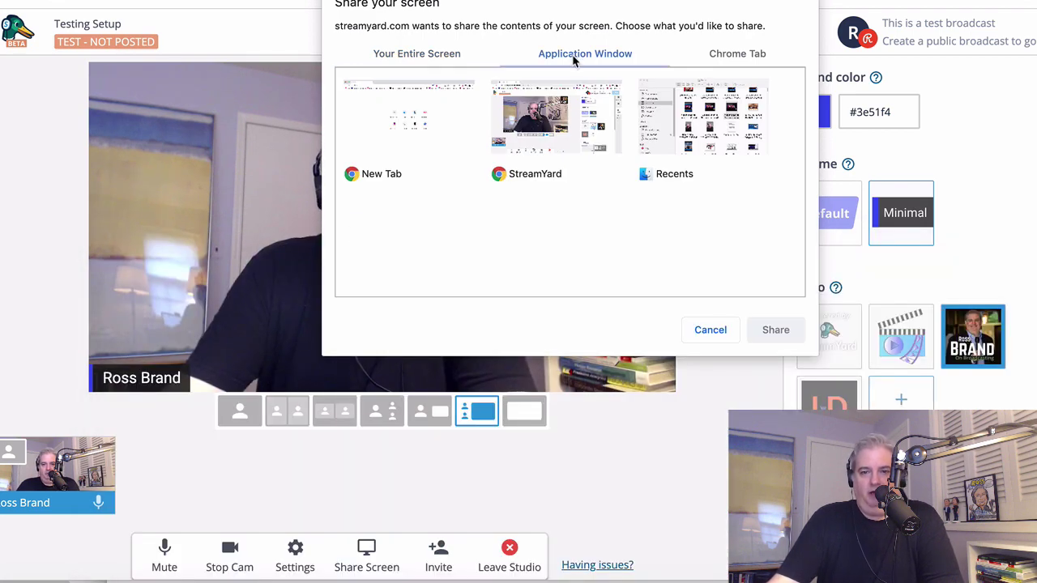
pyautogui.click(566, 117)
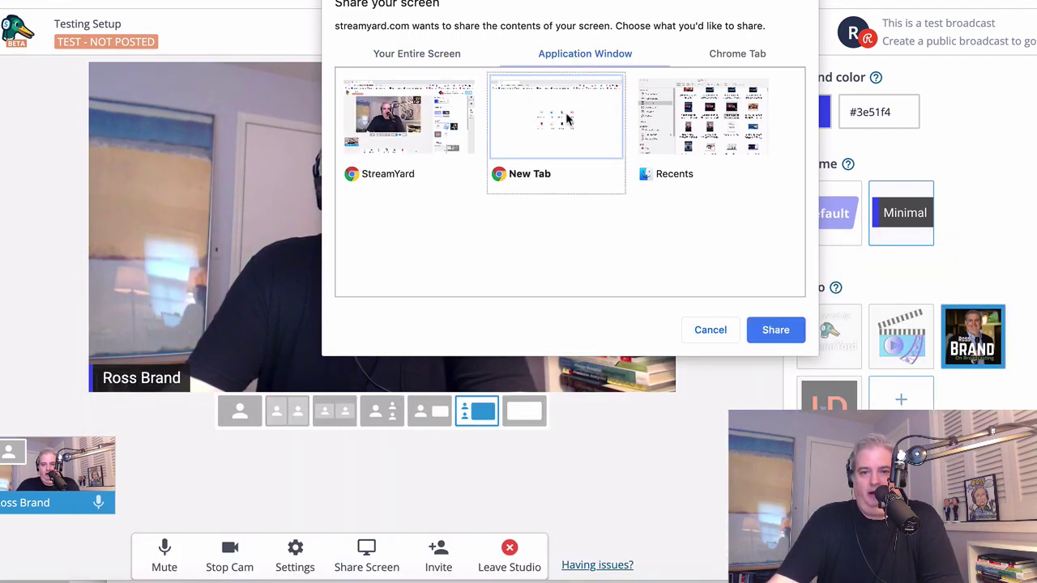
pyautogui.click(779, 331)
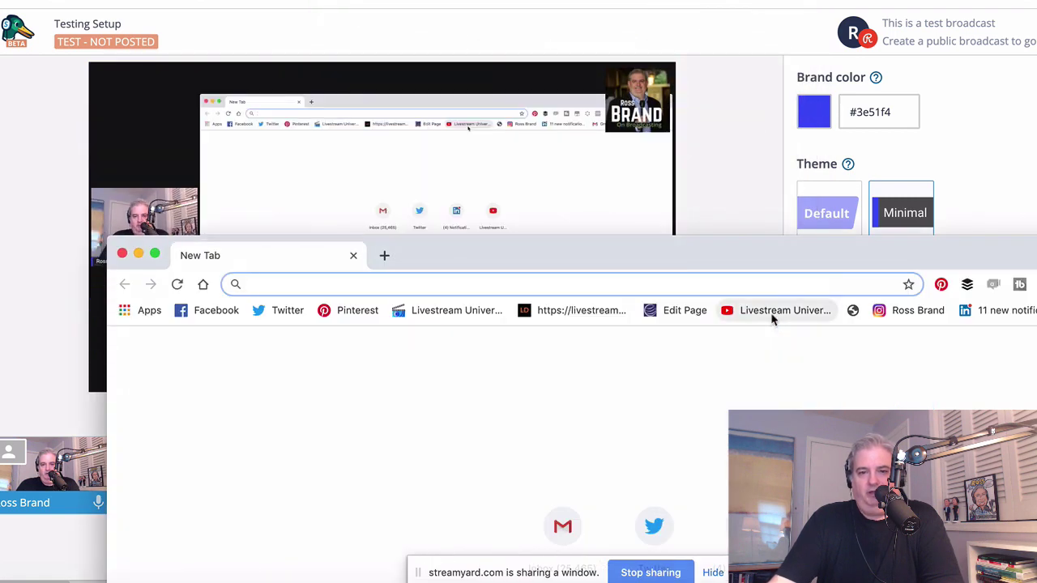
# - Play Vidcon Favorite Streamer.mp4 in that browser window, then close the window
pyautogui.click(28, 572)
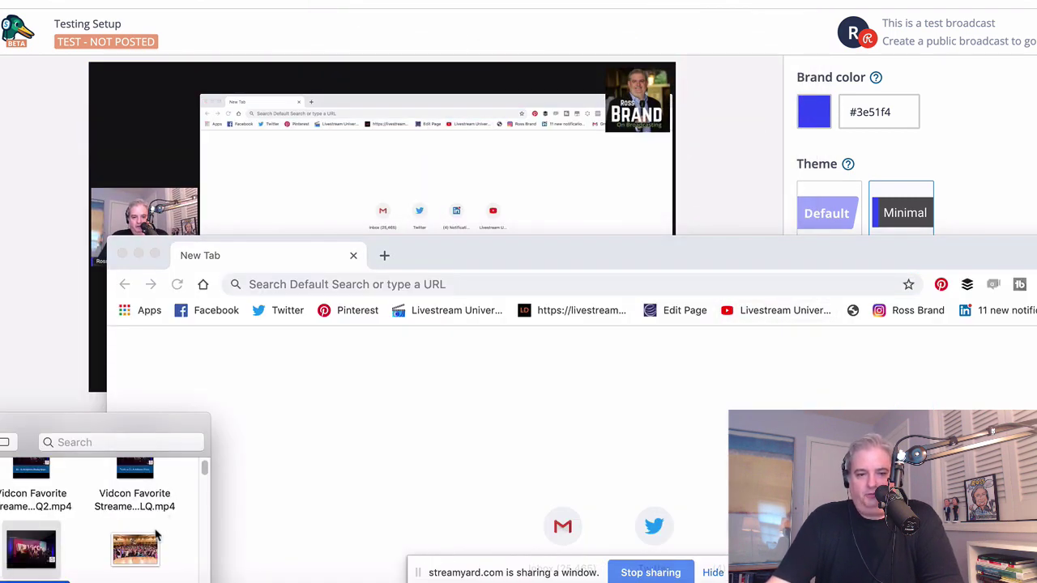
pyautogui.moveTo(39, 559); pyautogui.dragTo(652, 512)
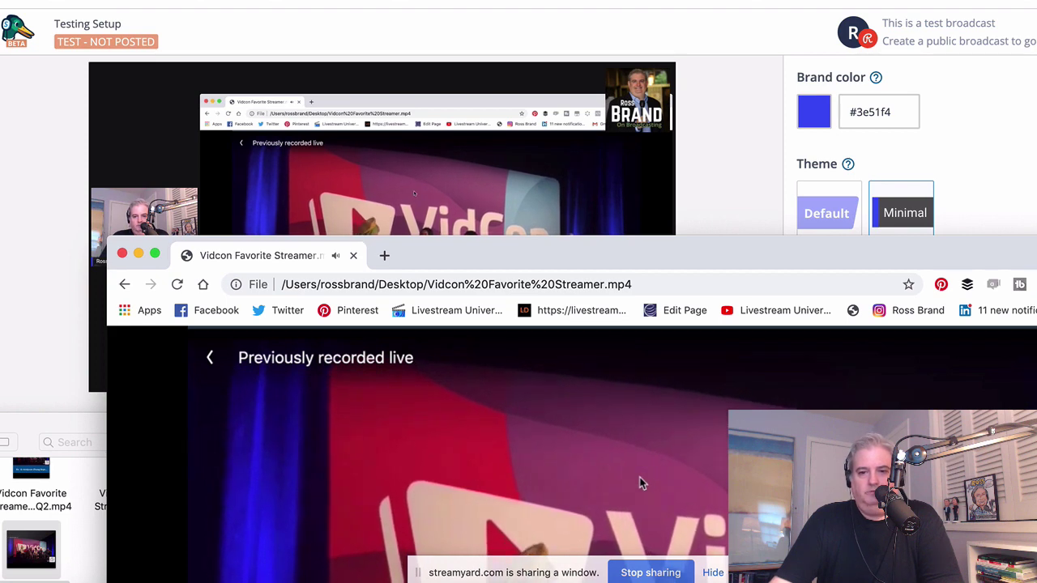
pyautogui.click(122, 253)
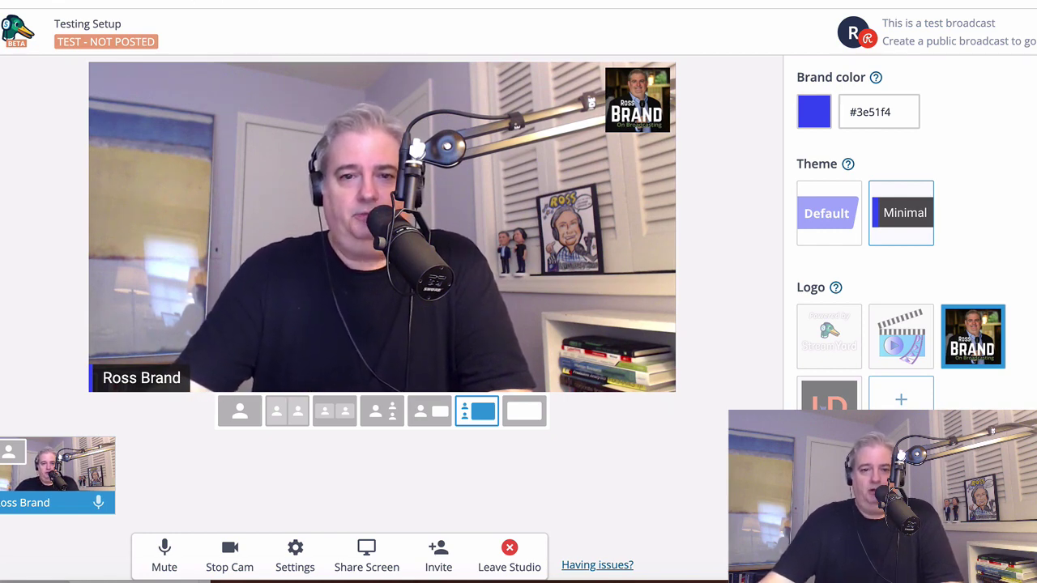
# - Leave the studio, launch Wirecast 2 from Applications, and create an empty document
pyautogui.hotkey('alt', 'Left')
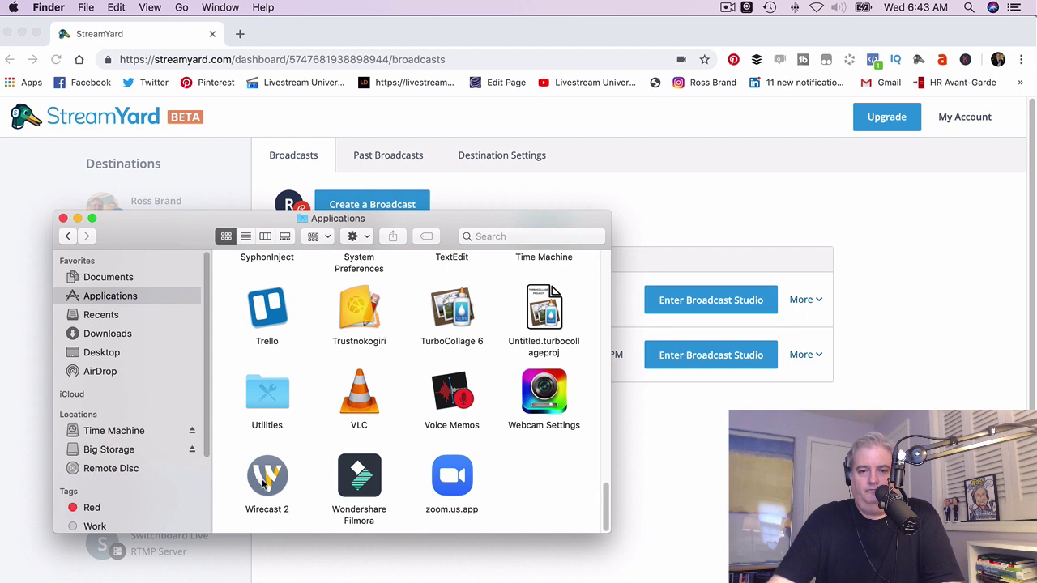
pyautogui.doubleClick(264, 481)
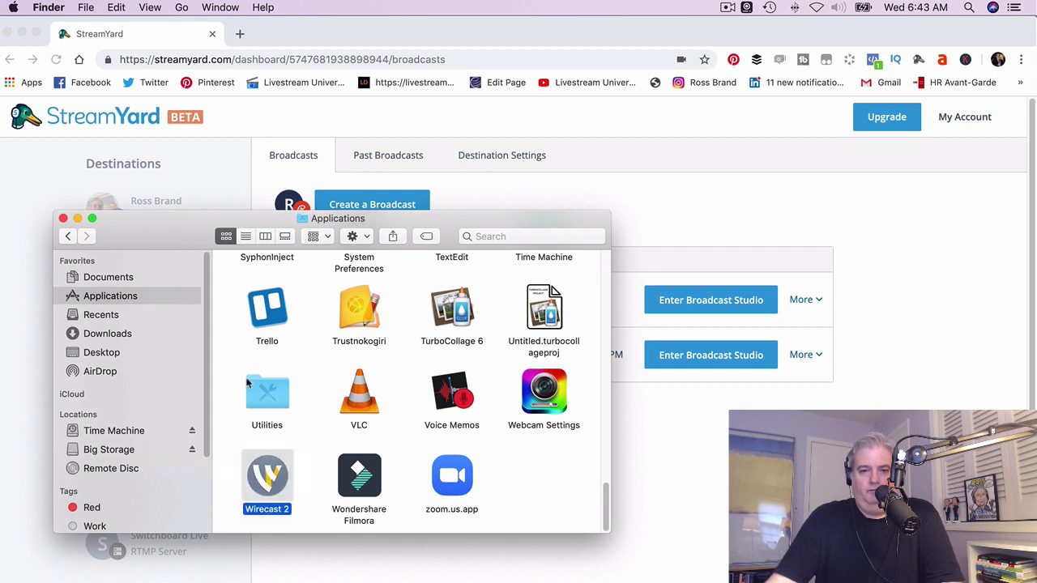
pyautogui.click(63, 219)
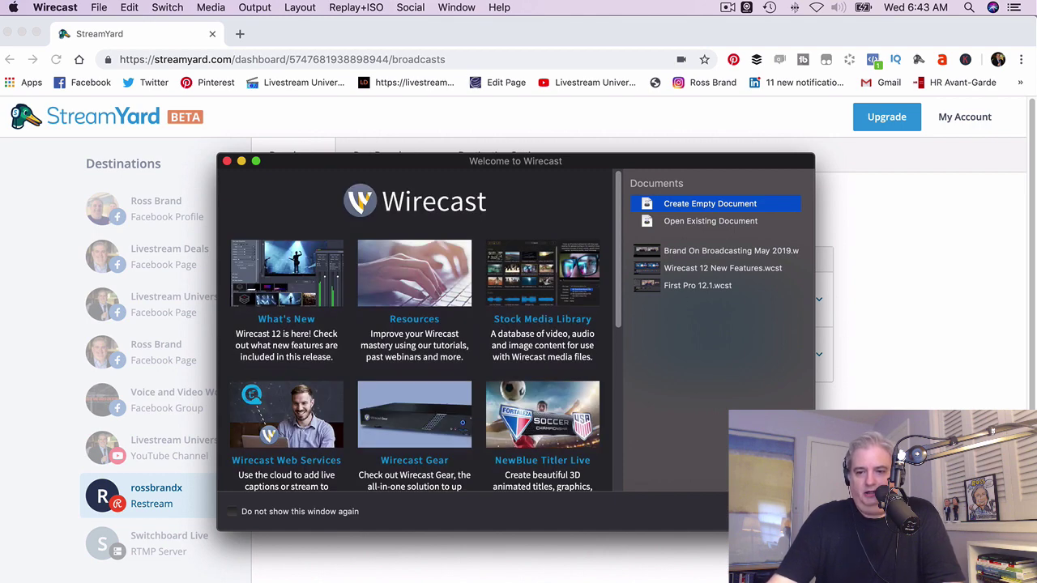
pyautogui.press('Return')
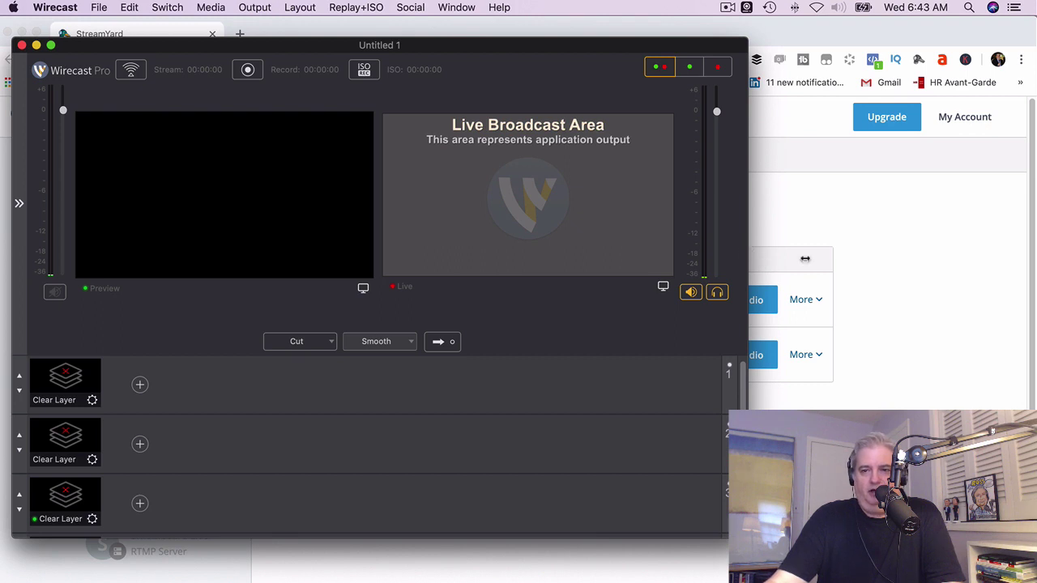
# - Widen the Wirecast window so the preview and live monitors are larger
pyautogui.moveTo(860, 267); pyautogui.dragTo(1025, 267)
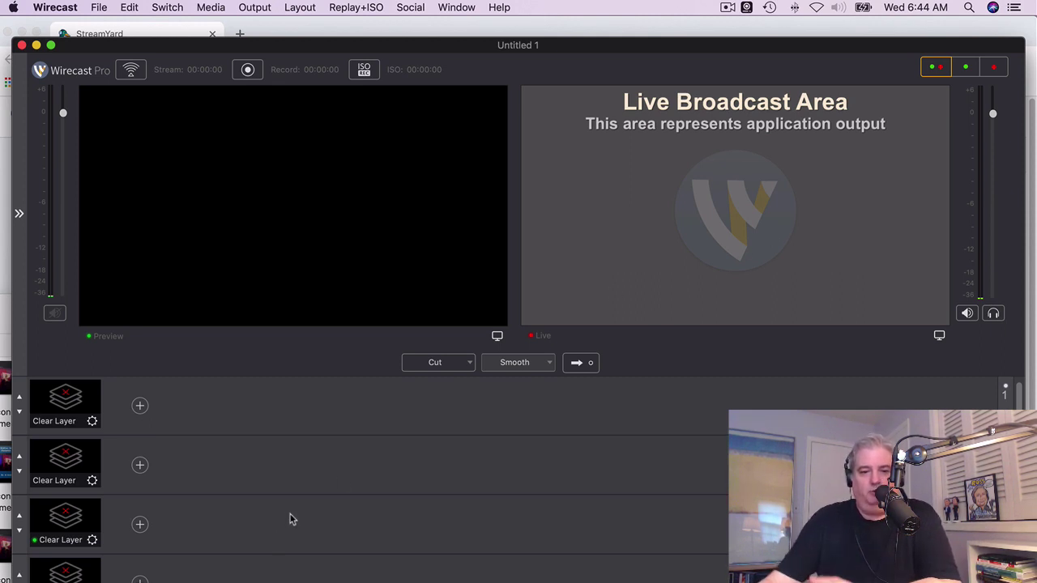
# - Add a MixPre-3 Audio capture shot to layer 3 and take it live
pyautogui.click(139, 524)
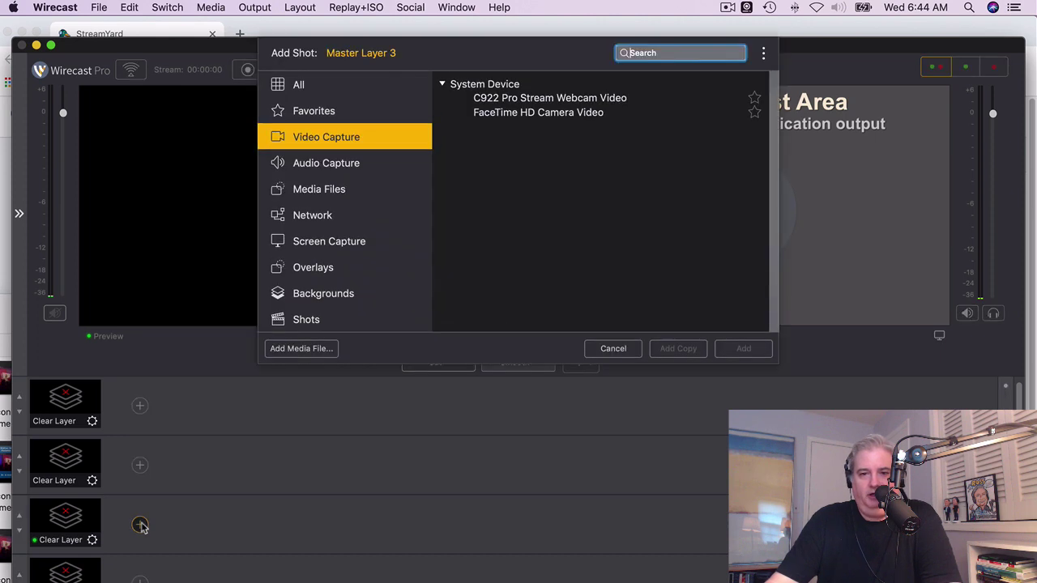
pyautogui.click(321, 165)
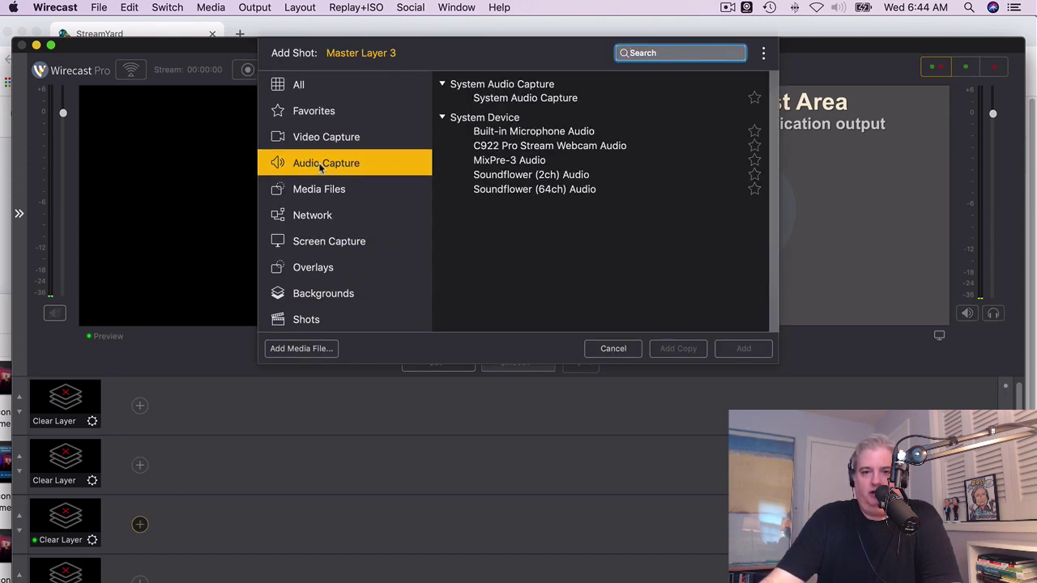
pyautogui.click(526, 148)
pyautogui.click(523, 161)
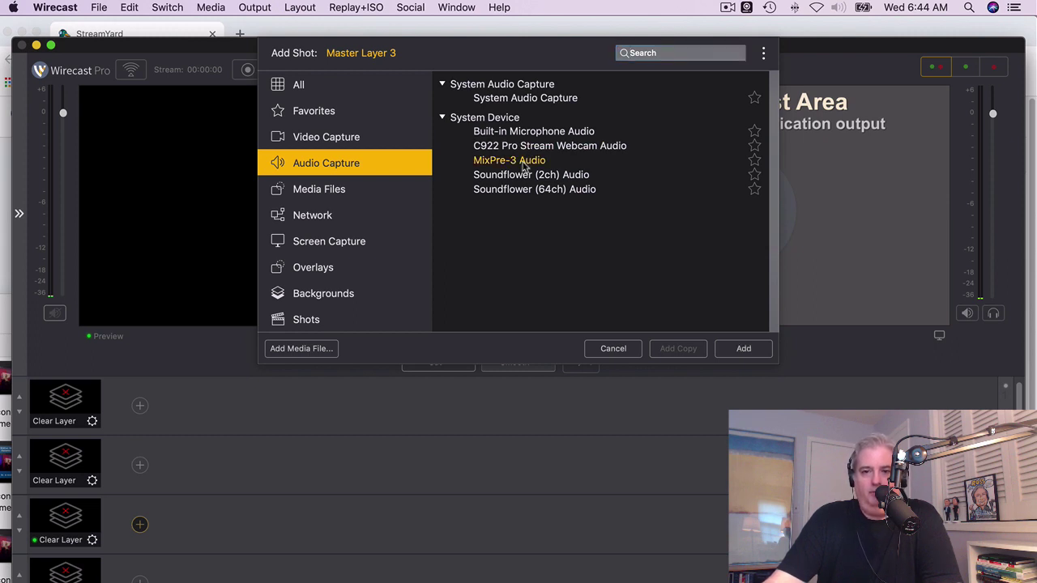
pyautogui.click(743, 348)
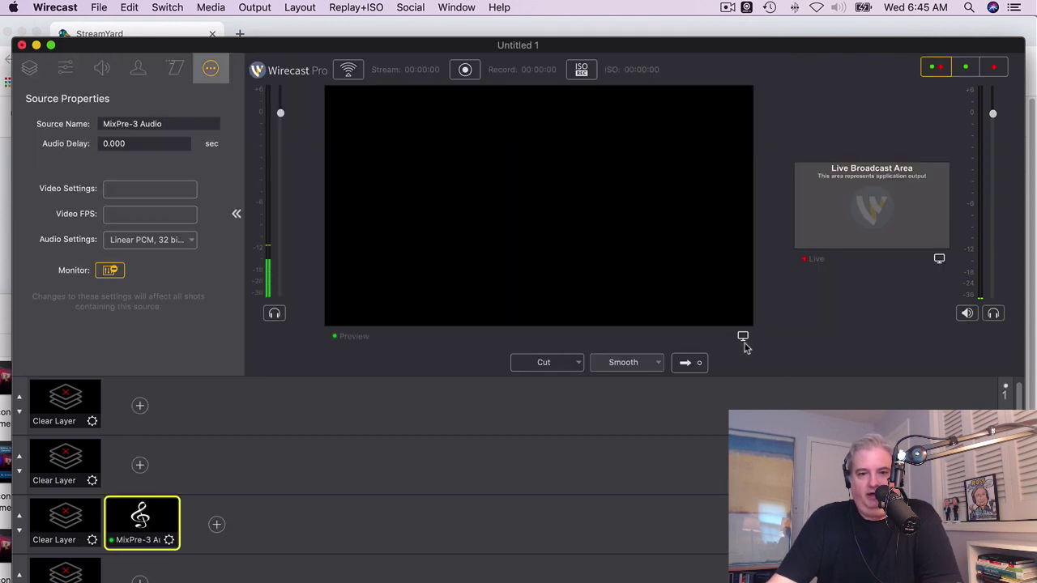
pyautogui.click(694, 364)
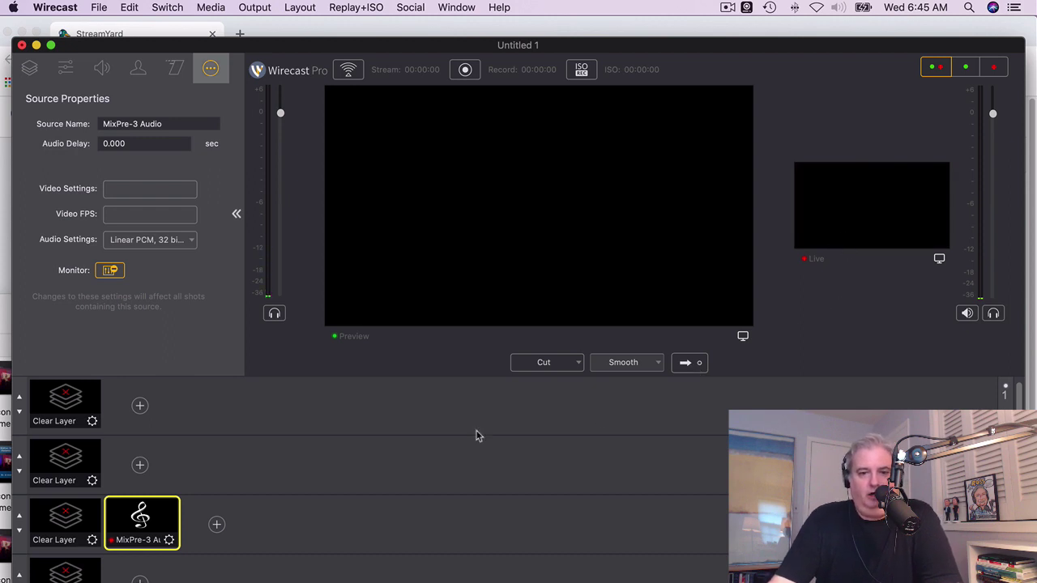
# - Add a C922 Pro Stream Webcam Video capture shot to layer 2
pyautogui.click(140, 465)
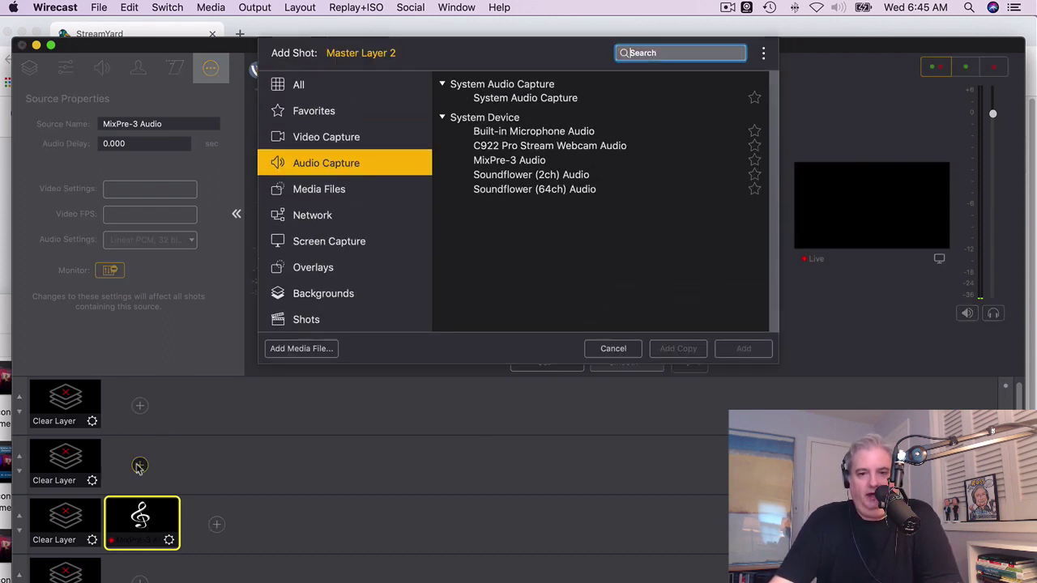
pyautogui.click(328, 137)
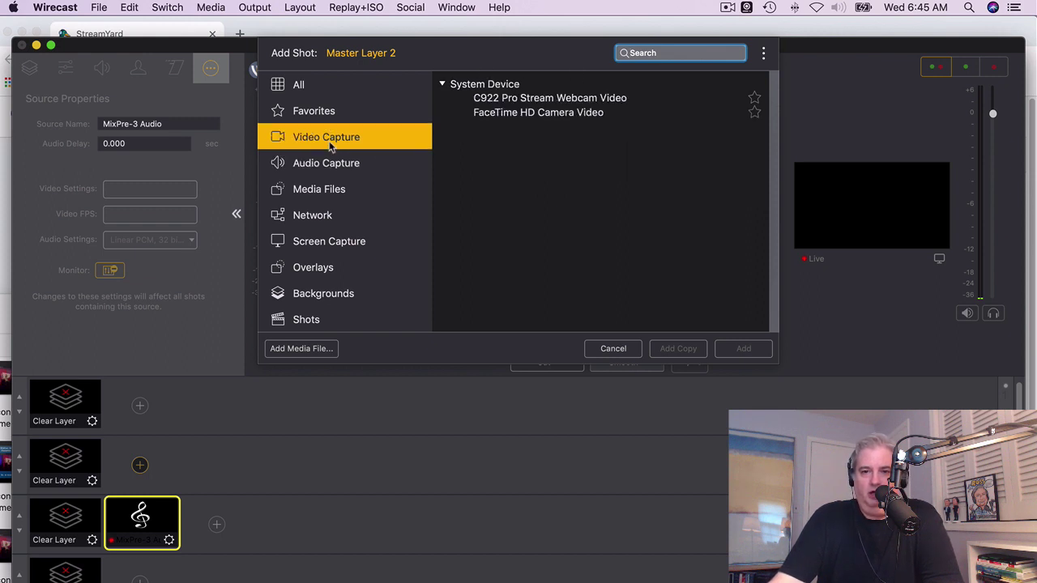
pyautogui.click(555, 101)
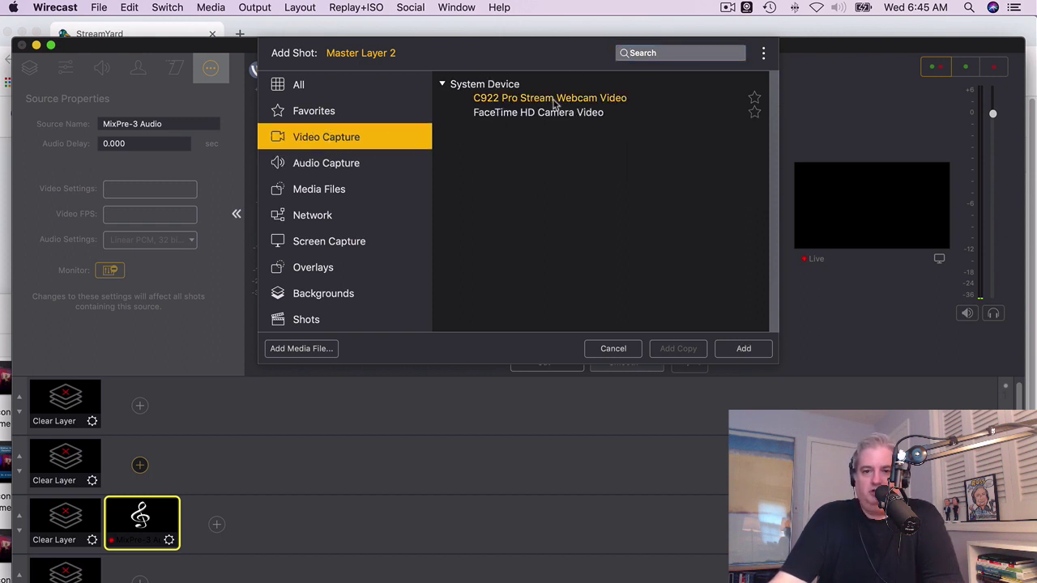
pyautogui.click(752, 351)
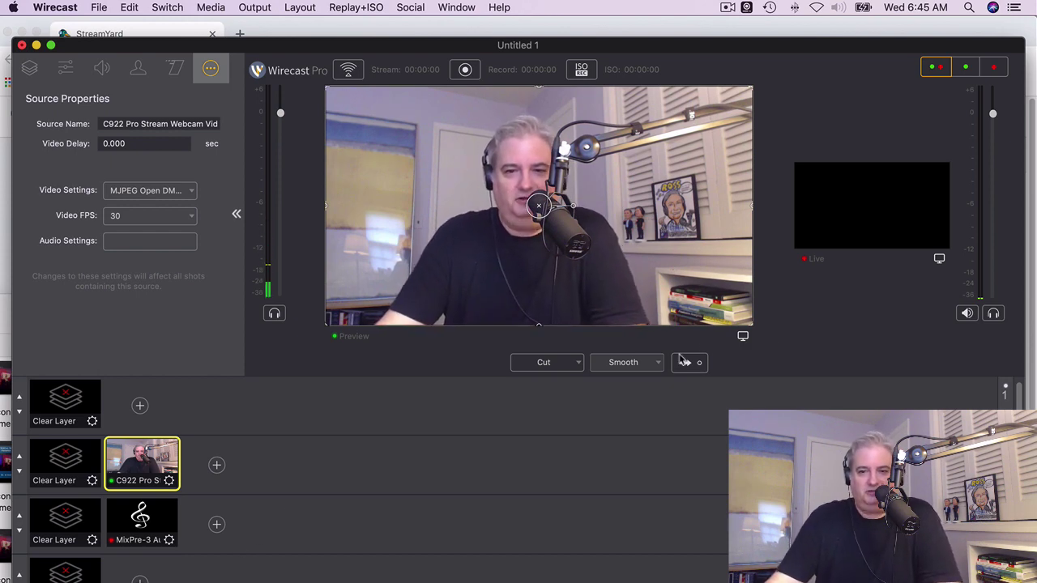
# - Take the webcam shot live and toggle live and preview audio monitoring
pyautogui.click(705, 363)
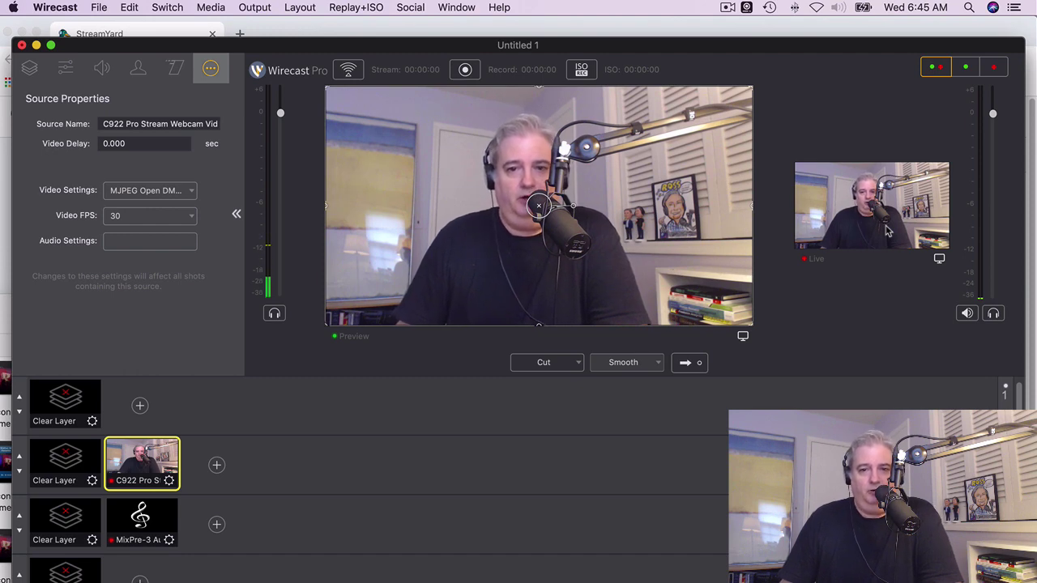
pyautogui.click(967, 315)
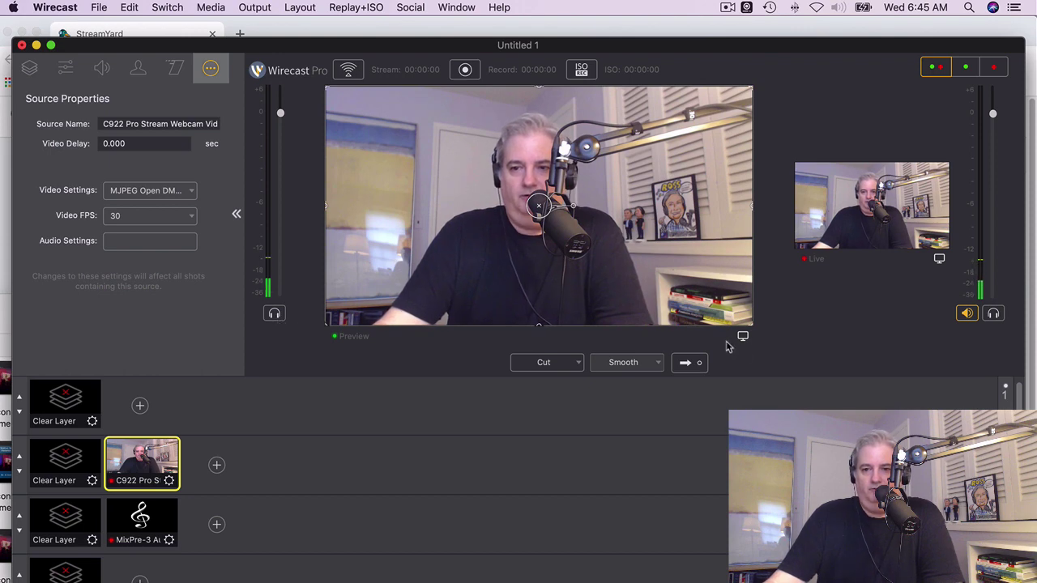
pyautogui.click(273, 314)
pyautogui.click(274, 316)
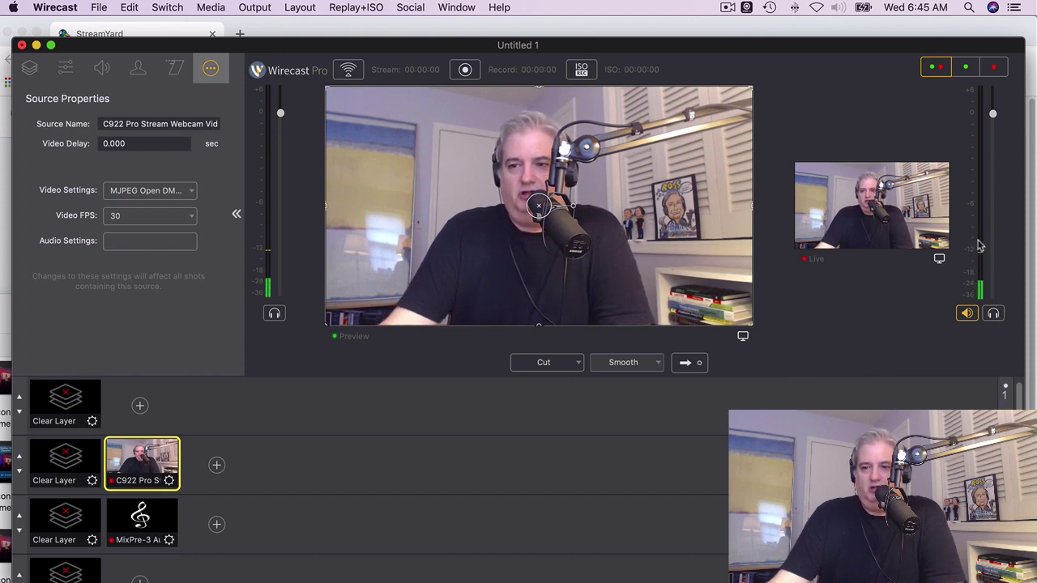
pyautogui.click(966, 315)
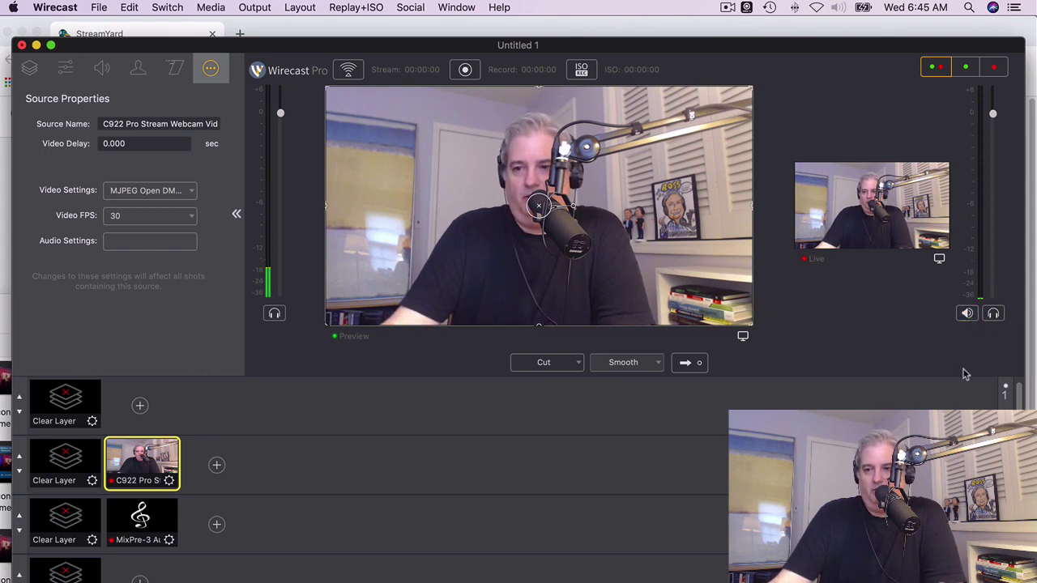
pyautogui.click(966, 315)
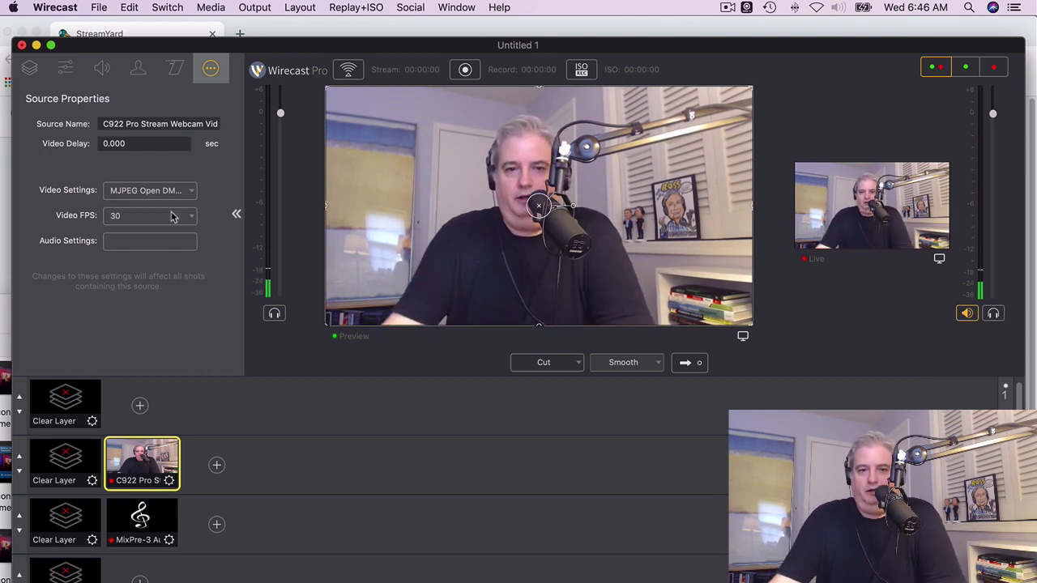
# - Check the webcam resolutions, keeping 1280 x 720, and show the Shot Layer Properties
pyautogui.click(192, 193)
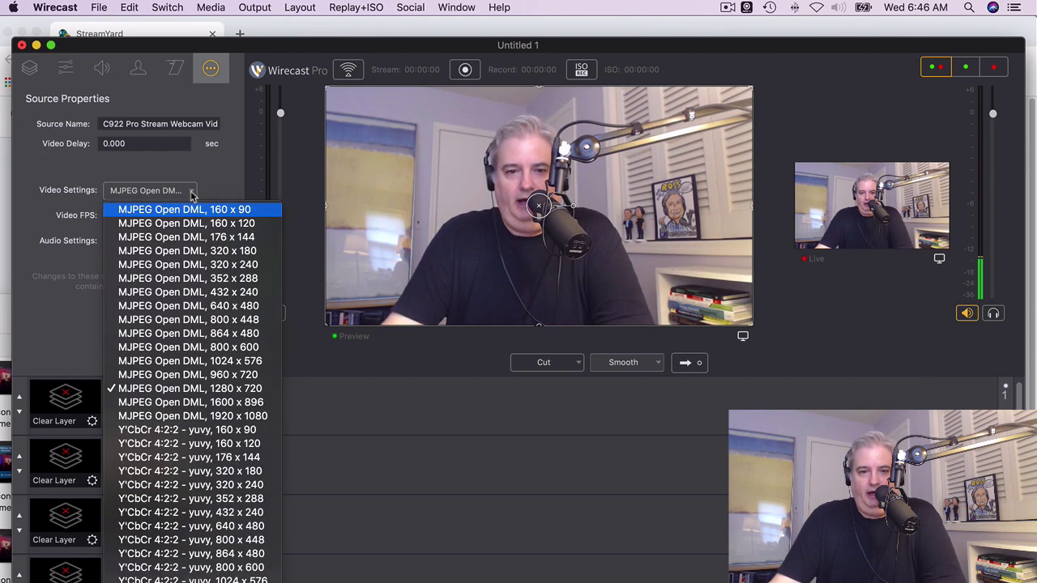
pyautogui.click(439, 468)
pyautogui.click(440, 468)
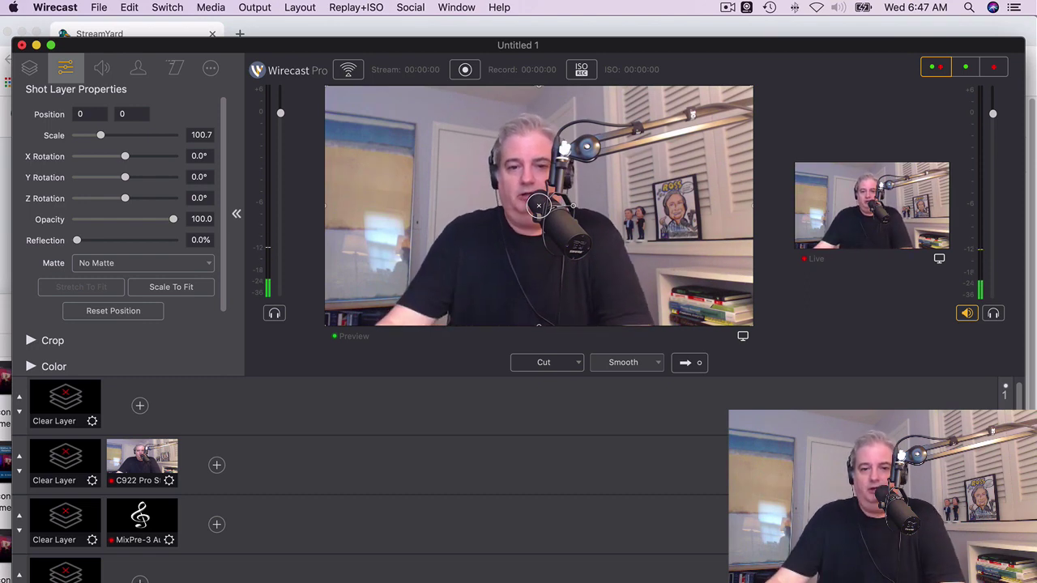
# - Add the Desktop's Vidcon Favorite Streamer clip as a media shot on layer 2
pyautogui.click(217, 466)
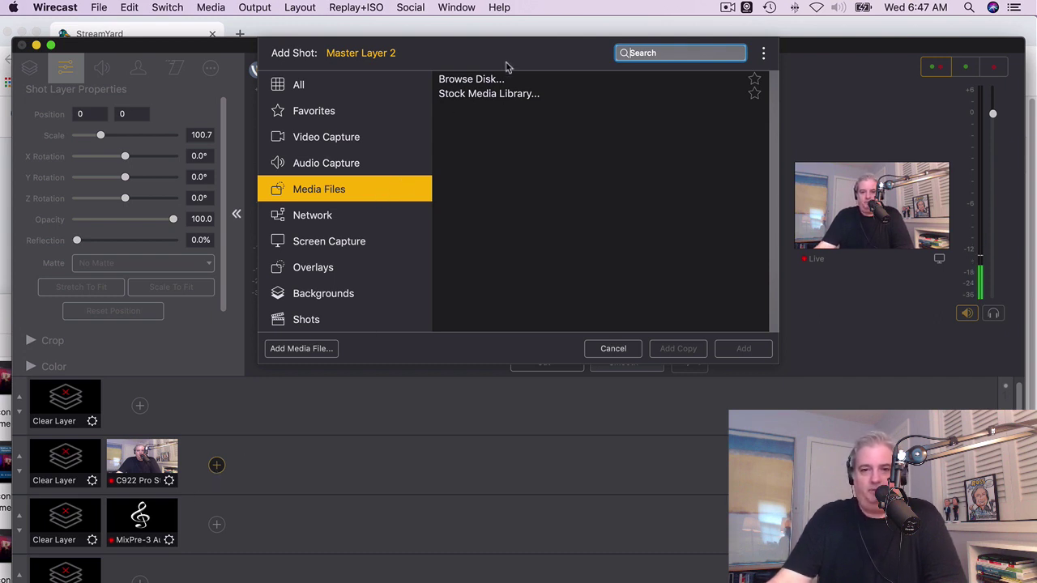
pyautogui.click(481, 84)
pyautogui.click(743, 350)
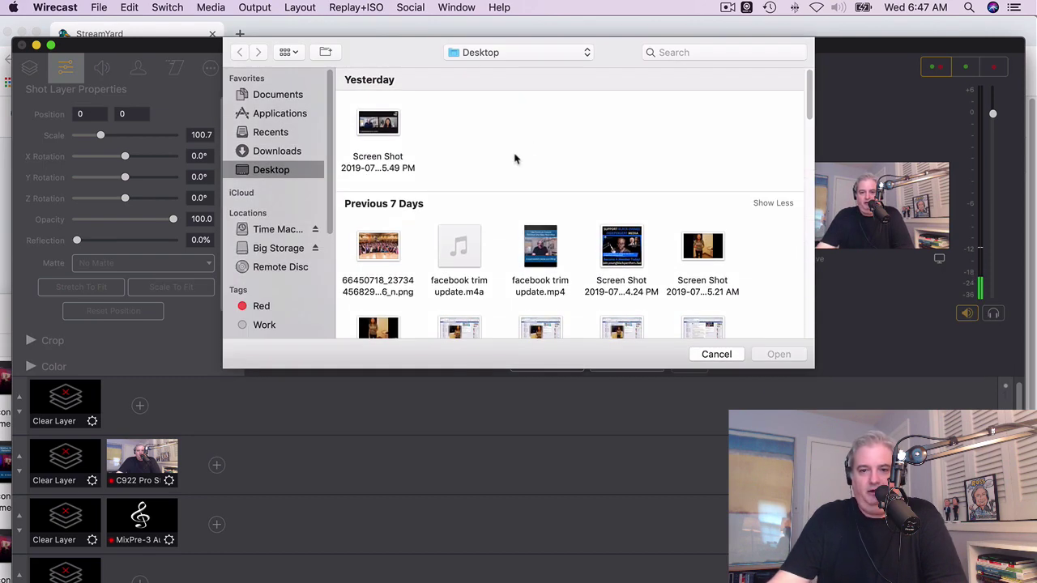
pyautogui.scroll(-10, 536, 203)
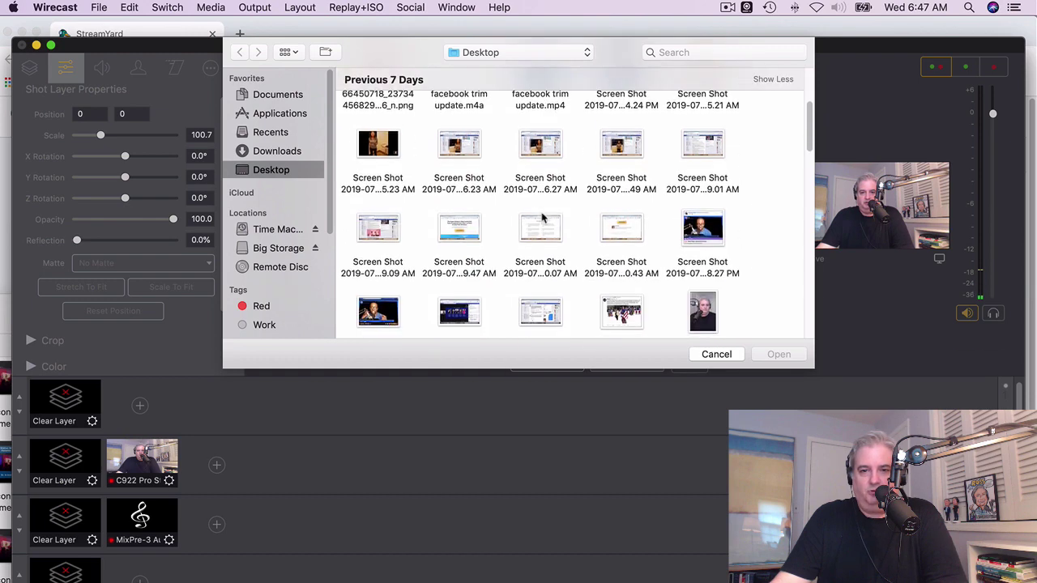
pyautogui.scroll(-4, 465, 244)
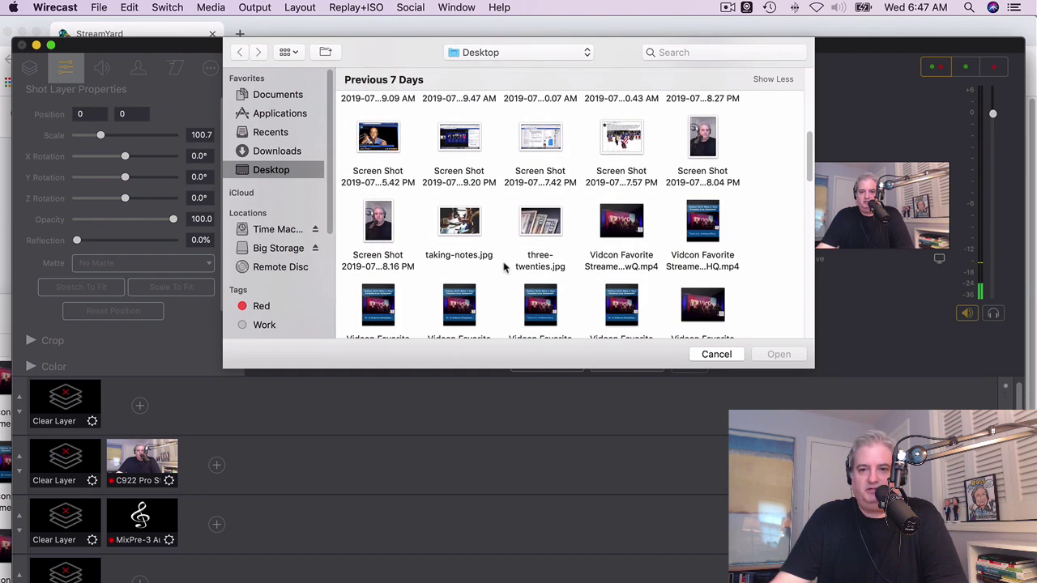
pyautogui.scroll(-2, 582, 285)
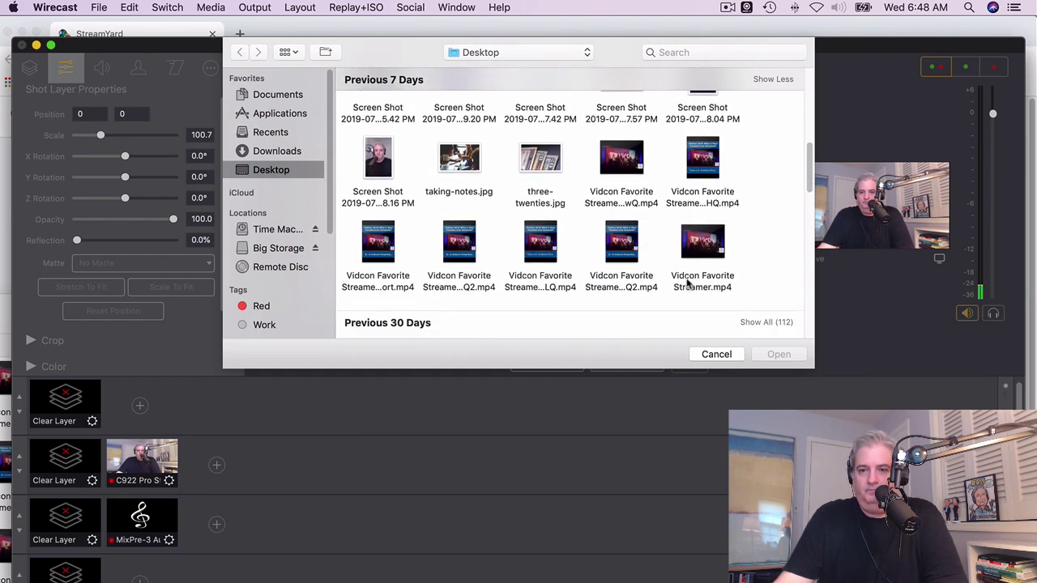
pyautogui.doubleClick(690, 256)
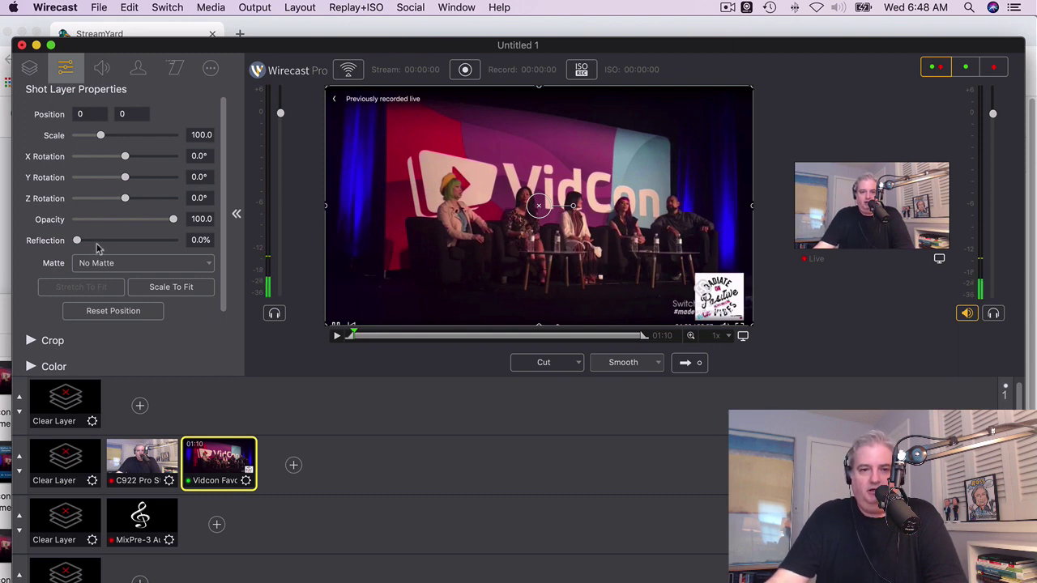
# - Drag the VidCon clip's scale in the Wirecast preview so it fills the frame (106.7)
pyautogui.moveTo(101, 138); pyautogui.dragTo(103, 140)
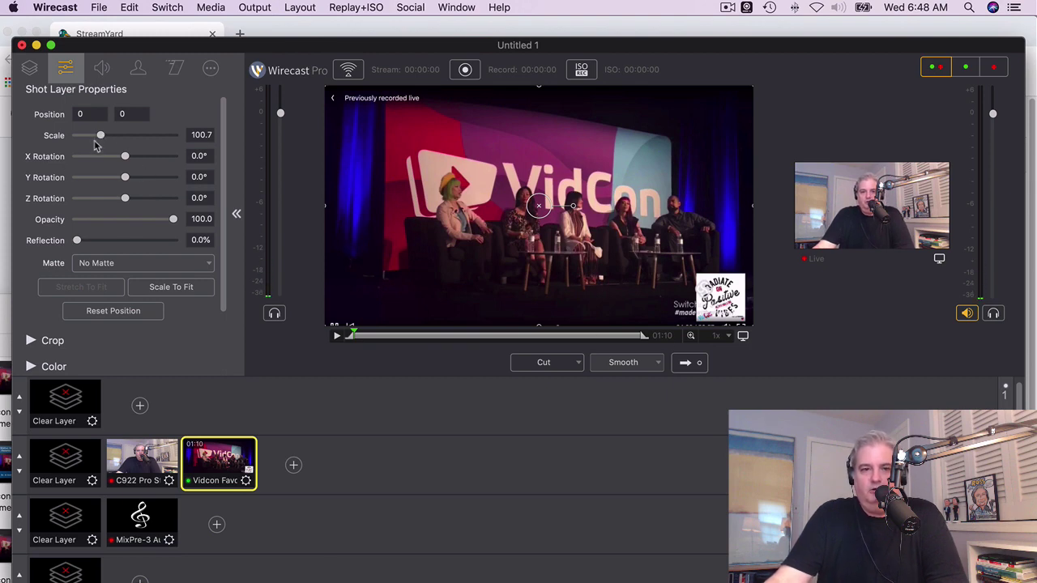
pyautogui.moveTo(97, 139); pyautogui.dragTo(104, 139)
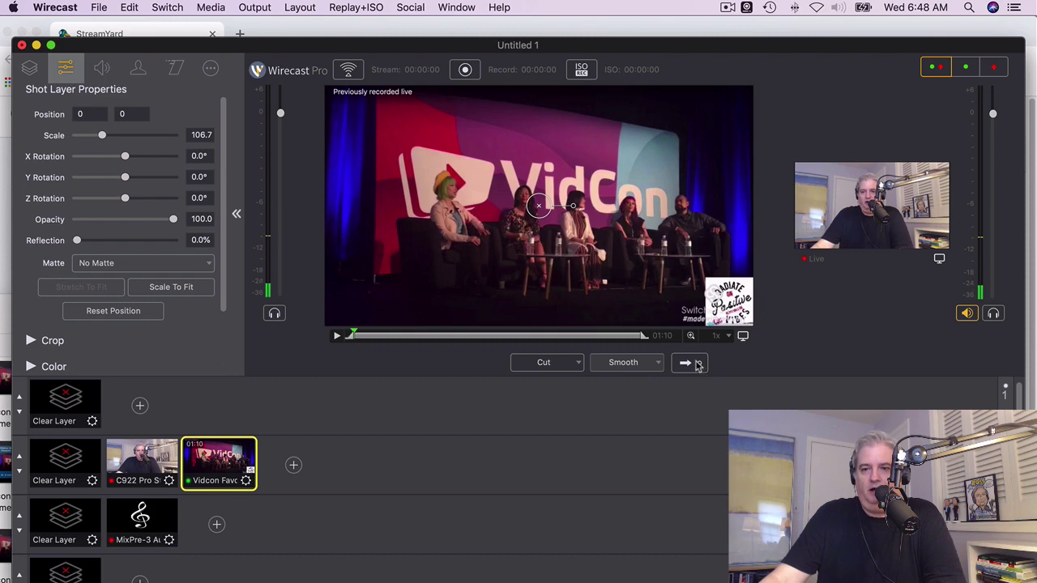
# - Take the VidCon clip live, then try the layouts and settle on Preview+Live side by side
pyautogui.click(689, 363)
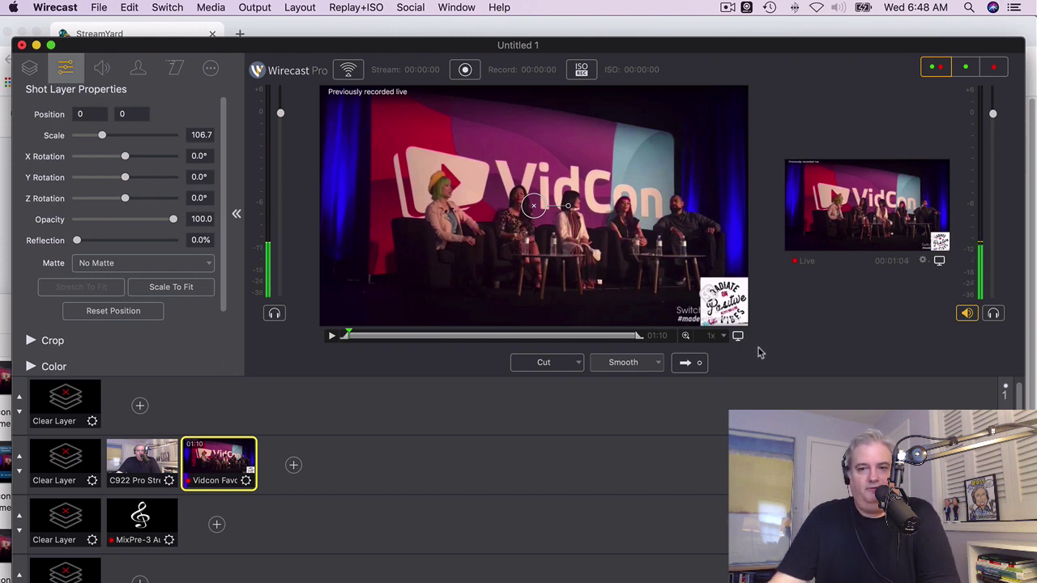
pyautogui.click(972, 70)
pyautogui.click(937, 70)
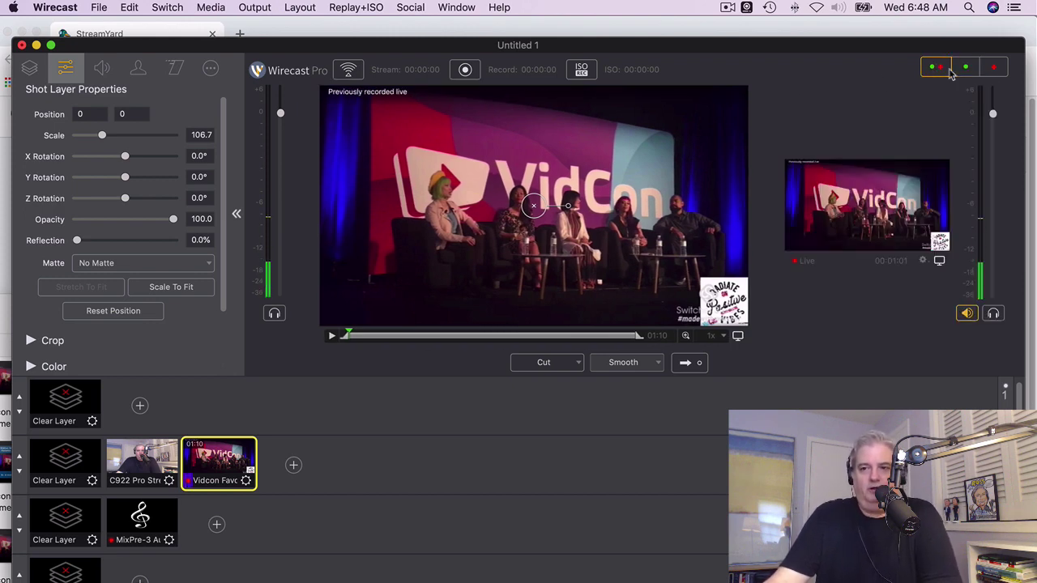
pyautogui.click(940, 71)
pyautogui.click(937, 69)
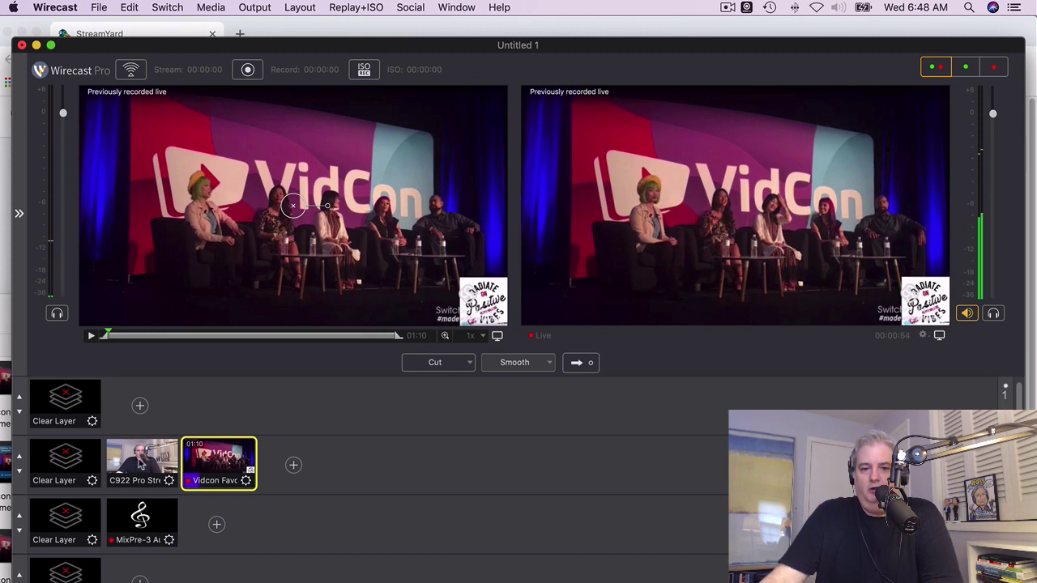
# - Load the C922 webcam shot into preview and take it live with a Smooth dissolve
pyautogui.click(137, 466)
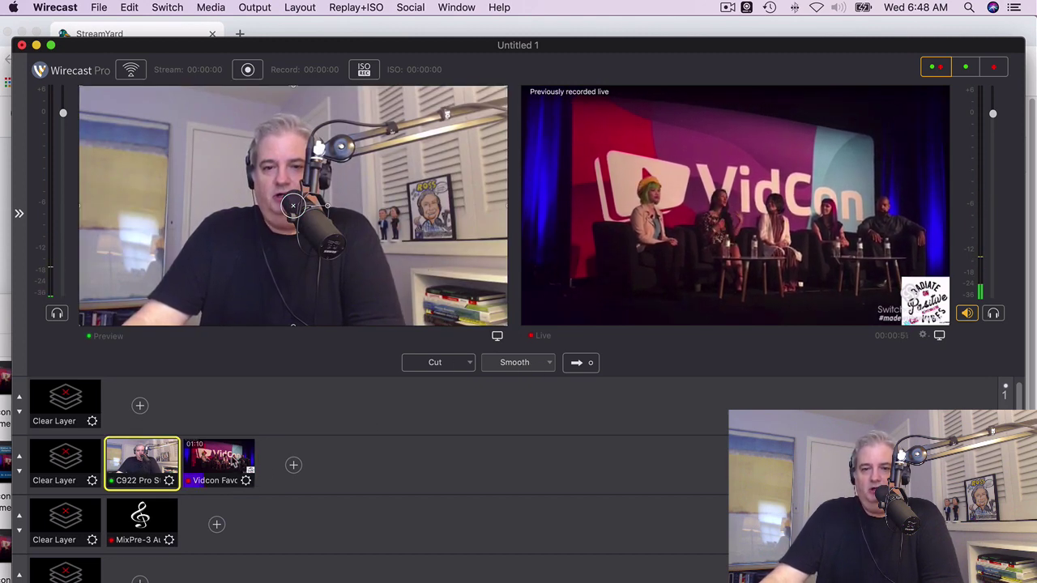
pyautogui.click(243, 460)
pyautogui.click(153, 465)
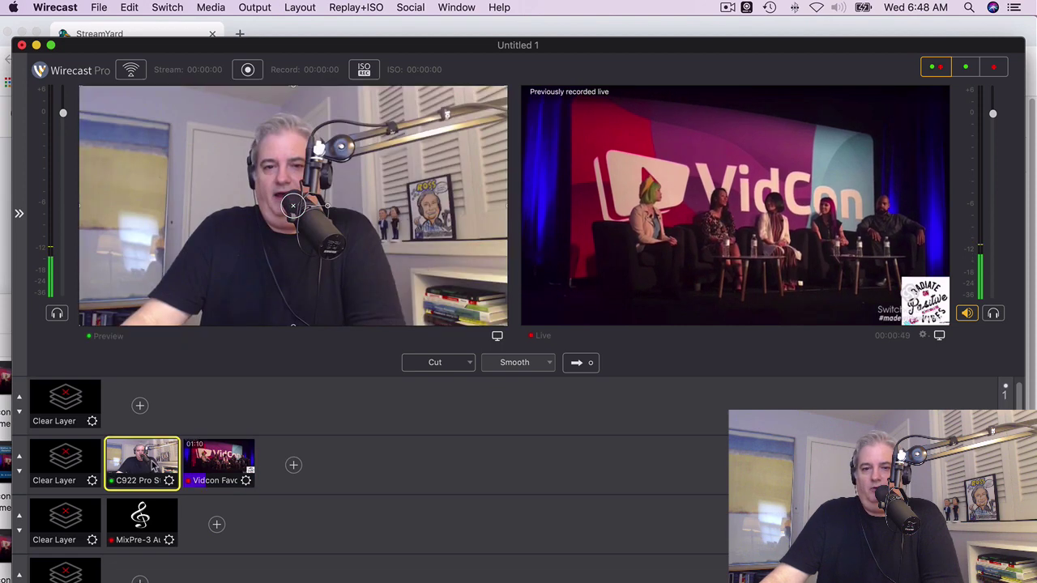
pyautogui.click(581, 364)
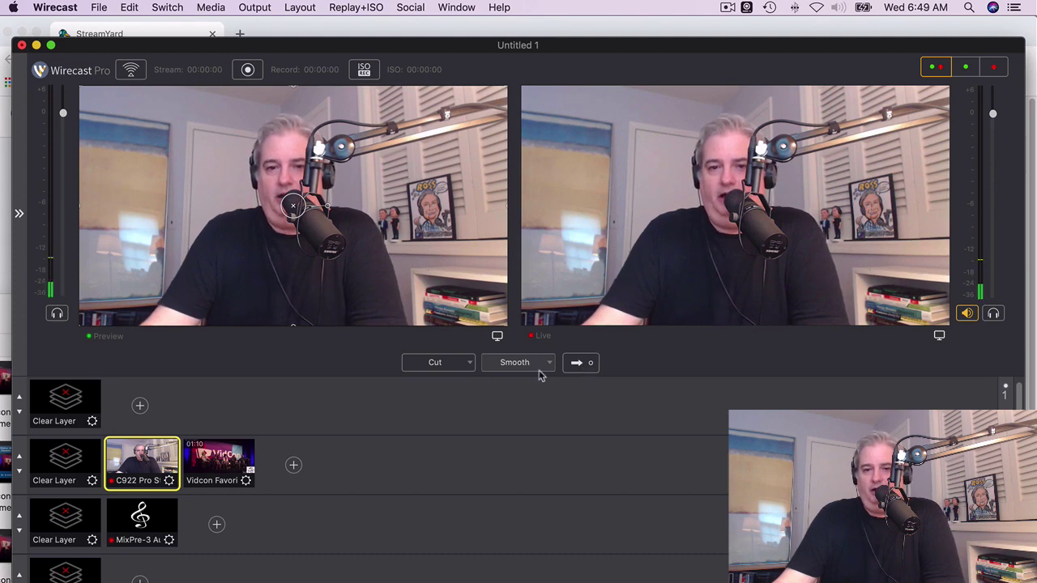
# - Take the VidCon clip live again and jump the preview clip to about 32 seconds
pyautogui.click(250, 443)
pyautogui.click(575, 363)
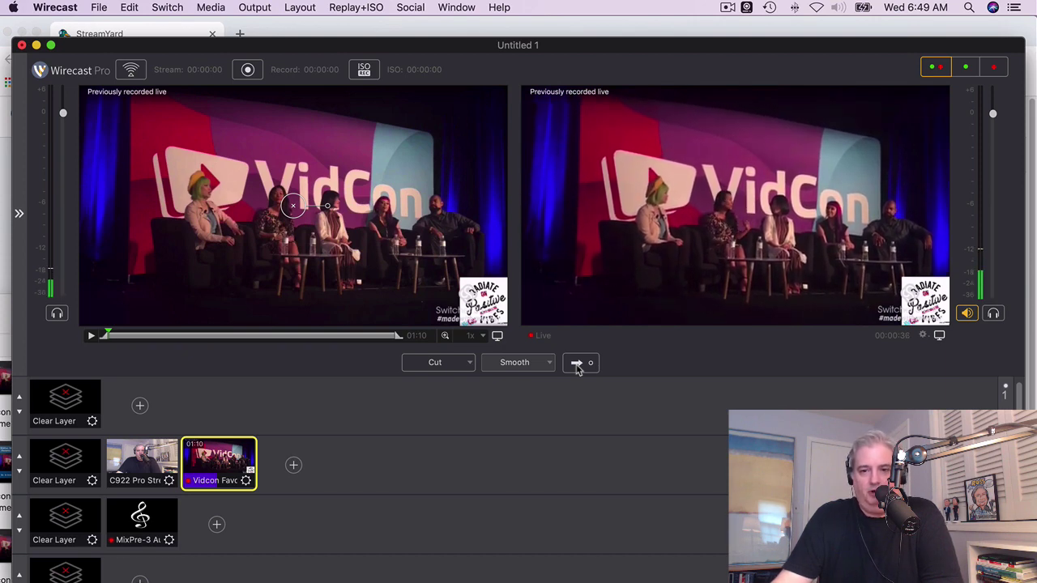
pyautogui.click(577, 363)
pyautogui.moveTo(106, 334)
pyautogui.mouseDown()
pyautogui.moveTo(259, 337)
pyautogui.moveTo(93, 332)
pyautogui.mouseUp()
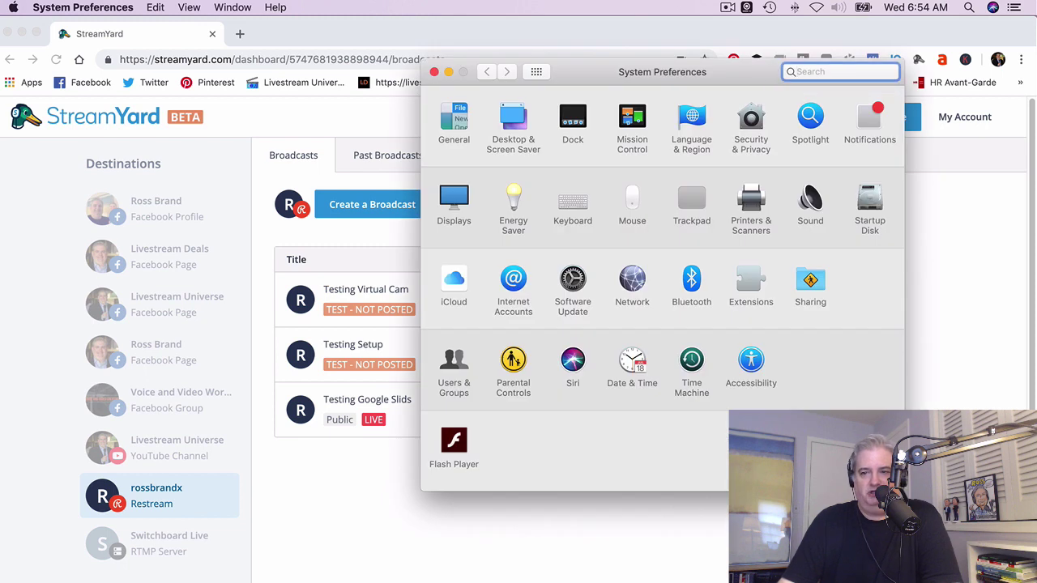
# - Set Sound input to Wirecast Virtual Microphone, confirm MixPre-3 output, and close System Preferences
pyautogui.click(812, 209)
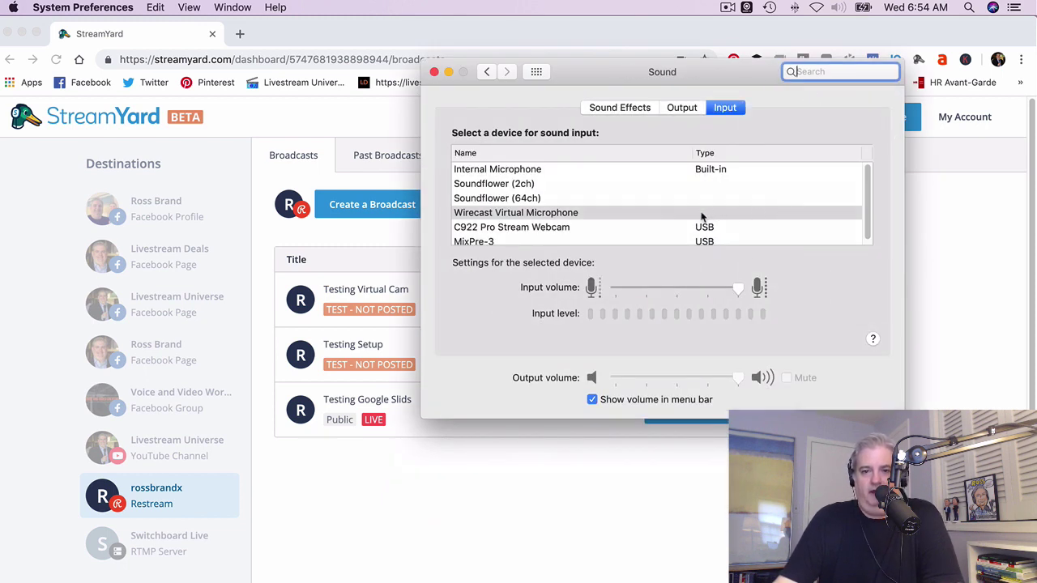
pyautogui.click(727, 110)
pyautogui.click(577, 213)
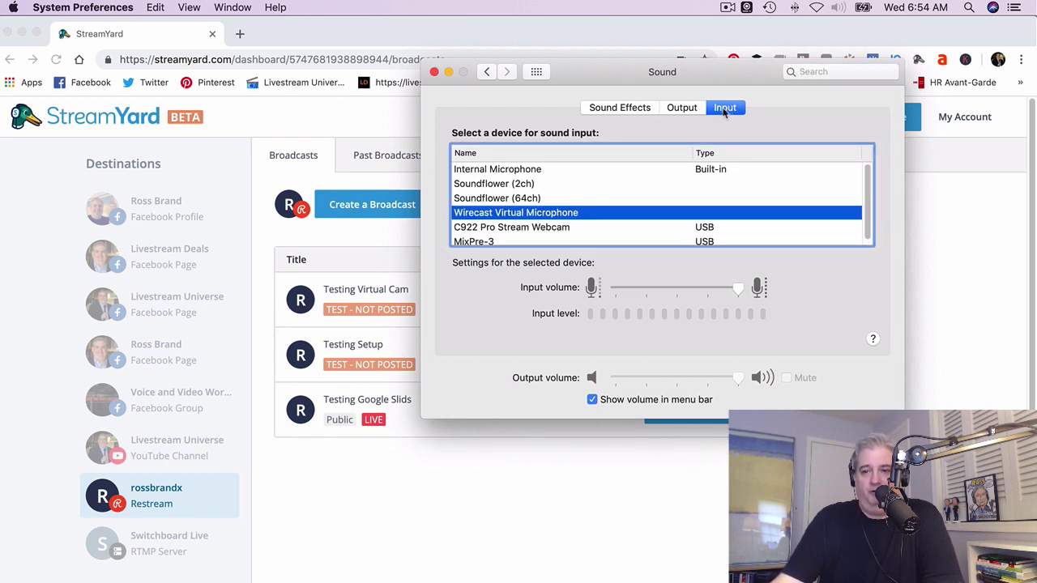
pyautogui.click(673, 111)
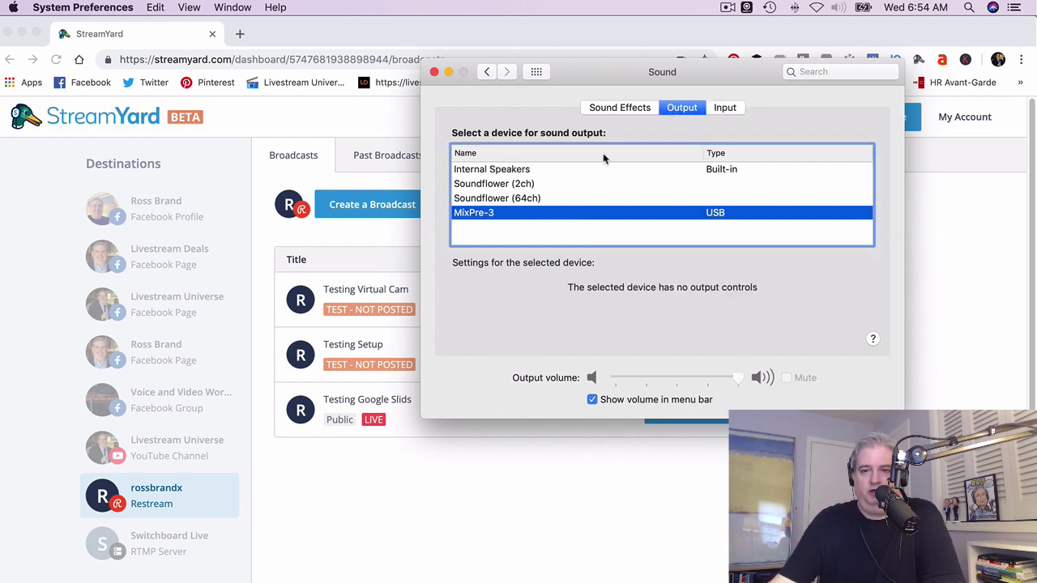
pyautogui.click(435, 72)
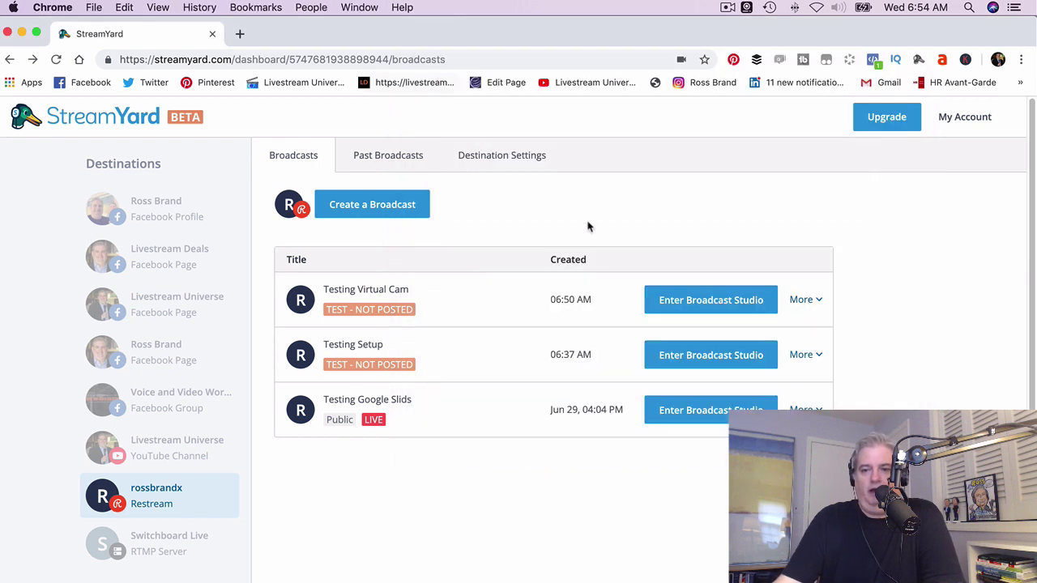
# - Enter the Testing Virtual Cam studio setup and select Wirecast Virtual Camera as the camera
pyautogui.click(700, 300)
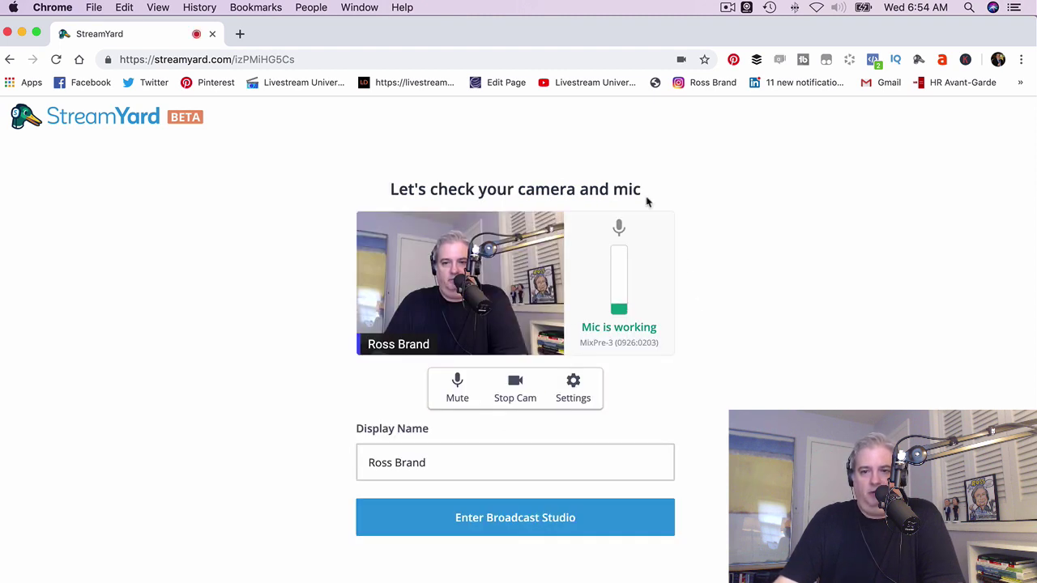
pyautogui.click(573, 396)
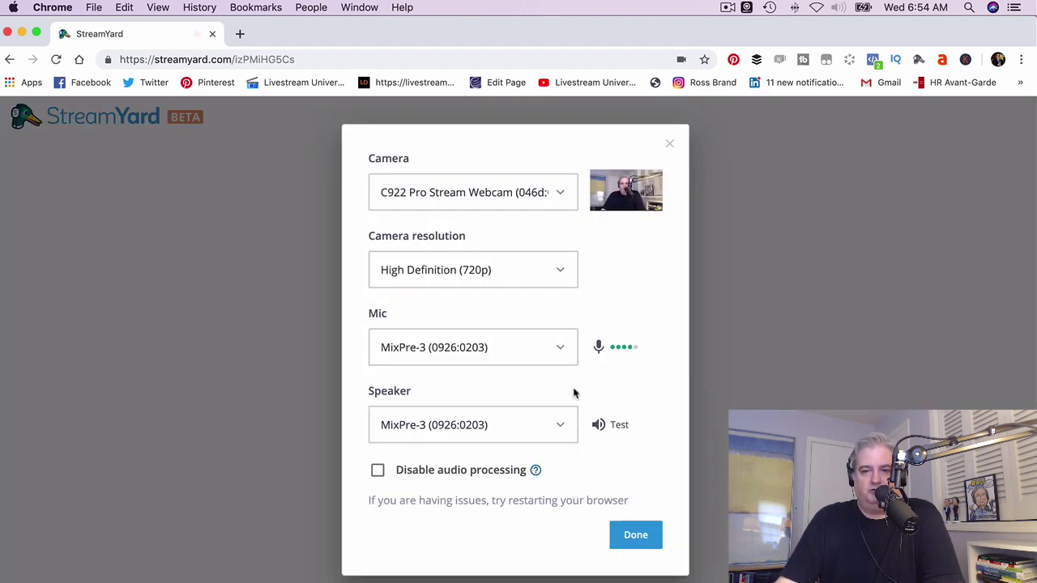
pyautogui.click(557, 191)
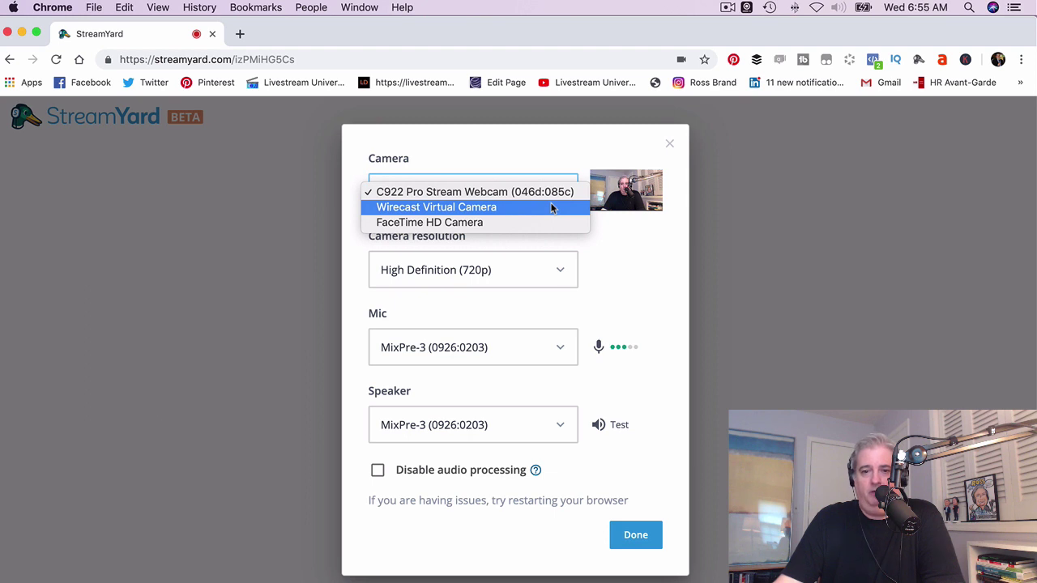
pyautogui.click(551, 208)
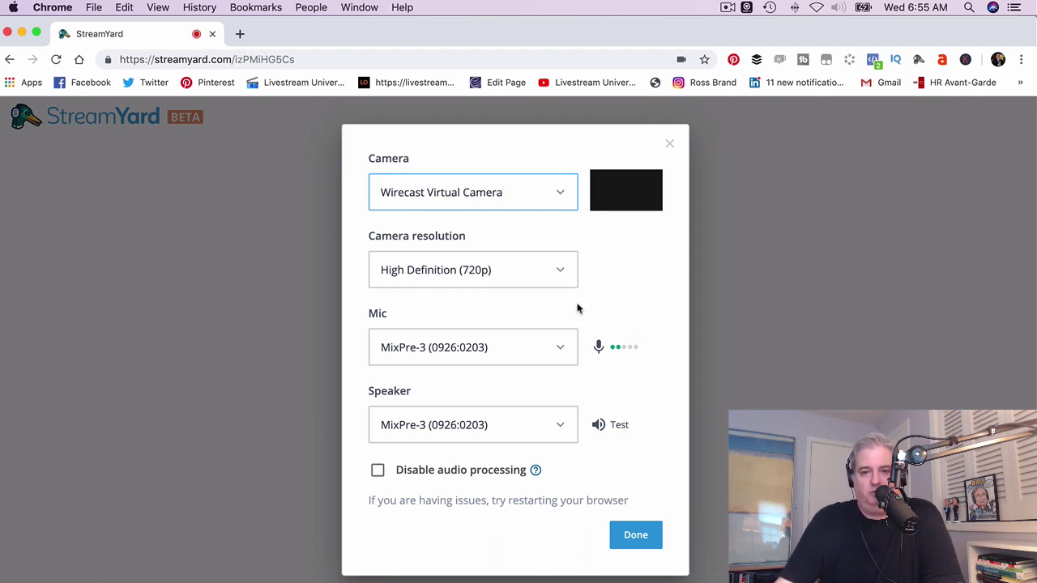
# - Set speaker to Telestream Audio Capture and mic to Data Source Item 0, then enter the studio
pyautogui.click(509, 424)
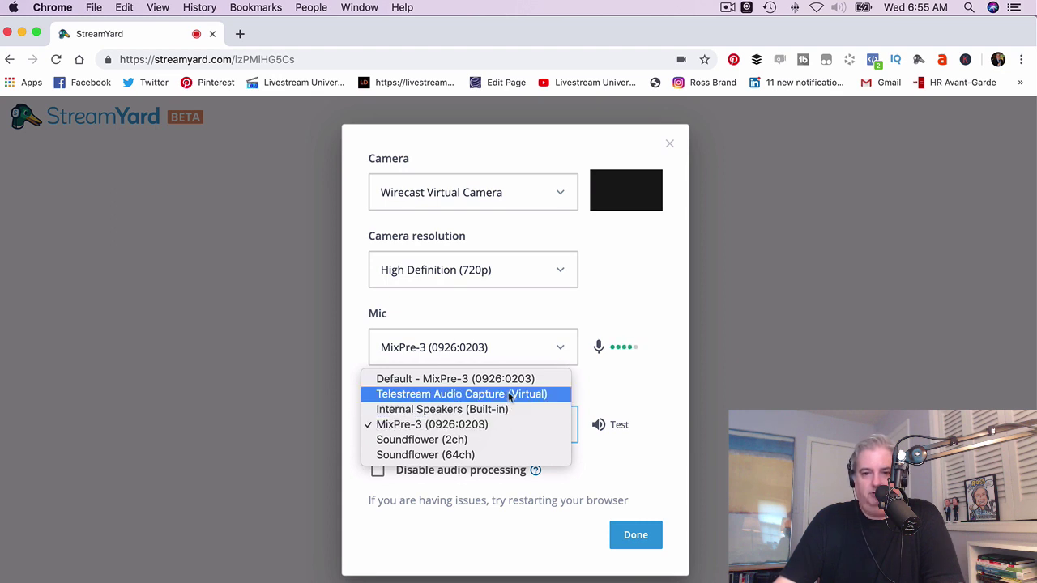
pyautogui.click(510, 394)
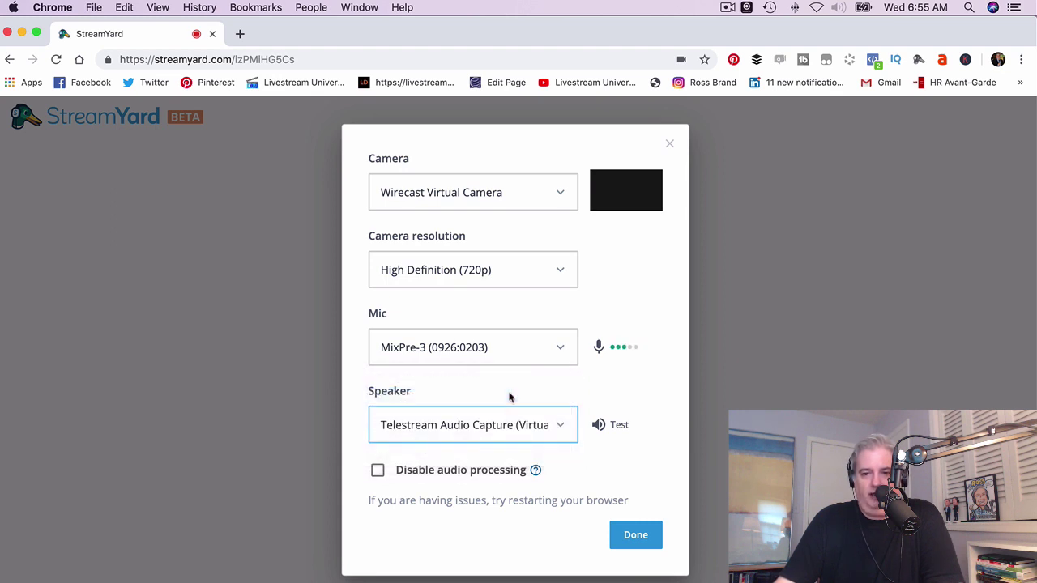
pyautogui.click(541, 349)
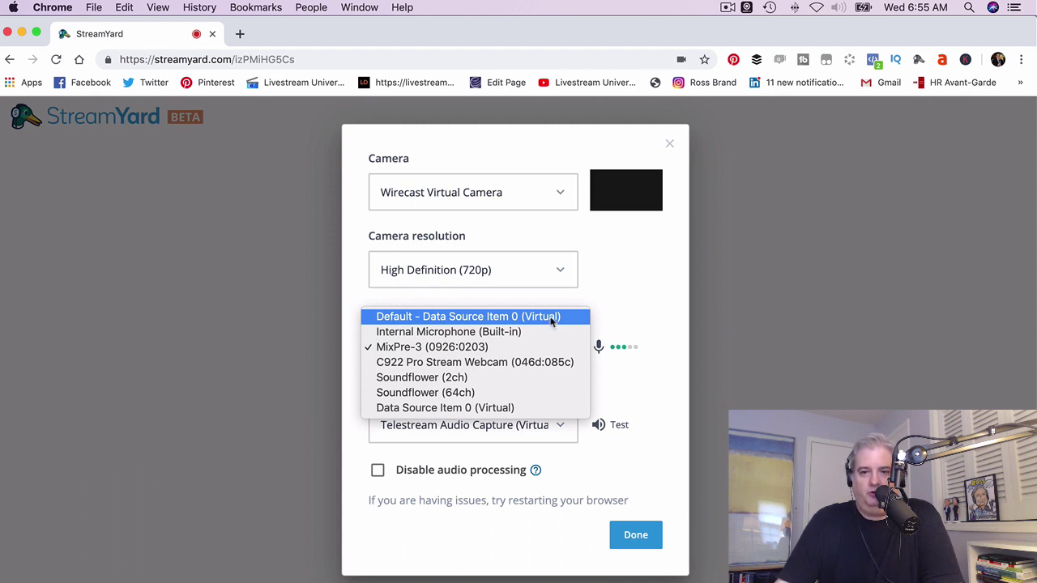
pyautogui.click(550, 318)
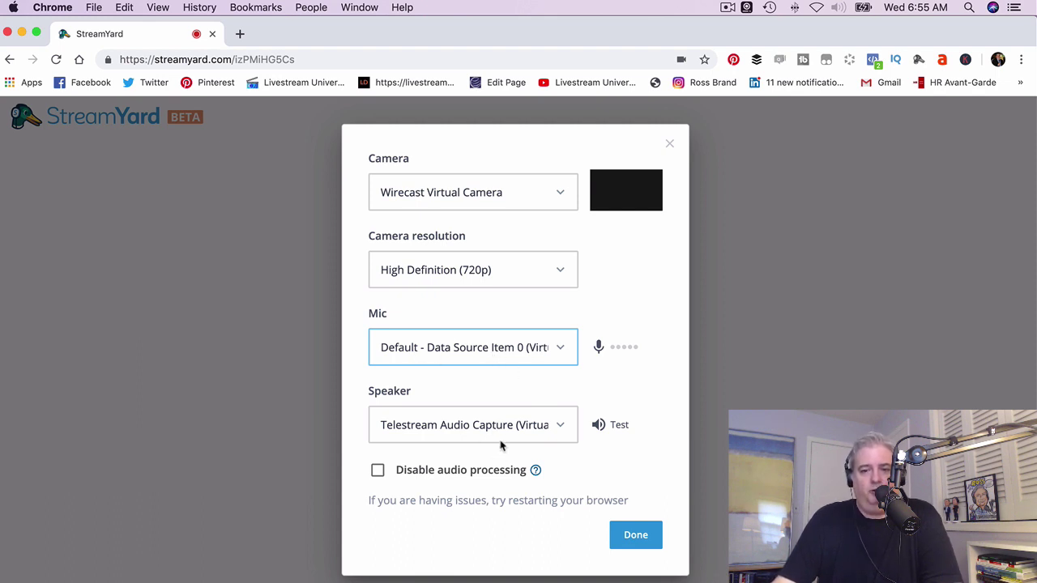
pyautogui.click(629, 537)
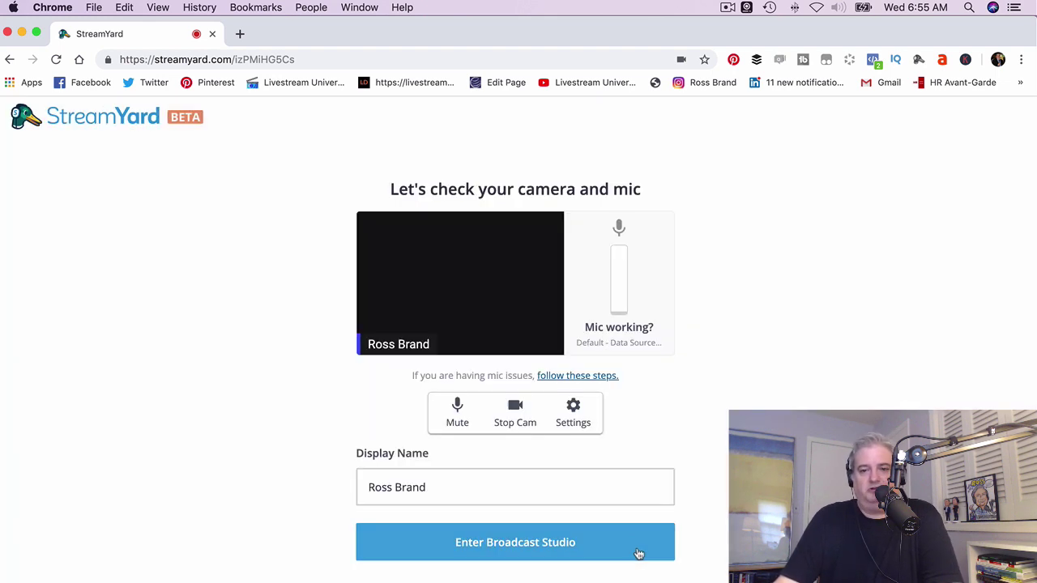
pyautogui.click(556, 559)
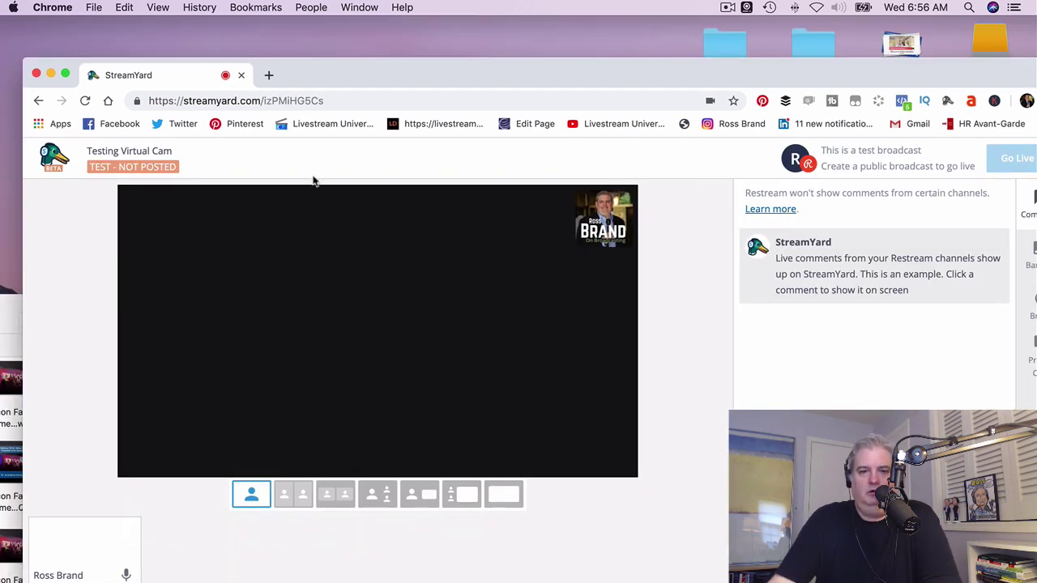
# - Move the browser window aside and bring Wirecast forward near the top of the screen
pyautogui.moveTo(360, 61); pyautogui.dragTo(422, 33)
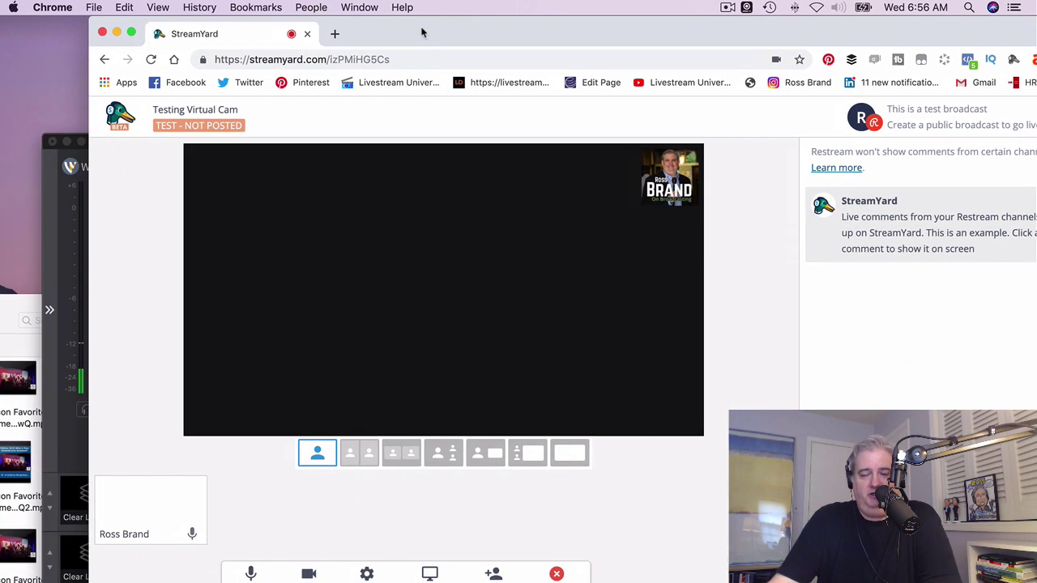
pyautogui.click(50, 205)
pyautogui.moveTo(242, 146); pyautogui.dragTo(209, 46)
# - Start Wirecast's Virtual Camera Out from the Output menu
pyautogui.click(254, 7)
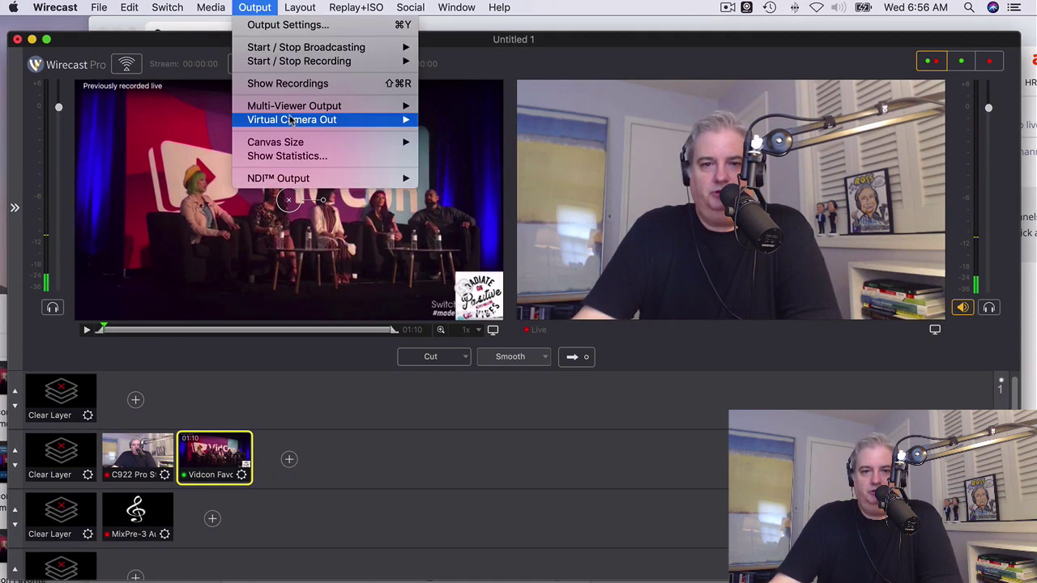
pyautogui.moveTo(291, 122)
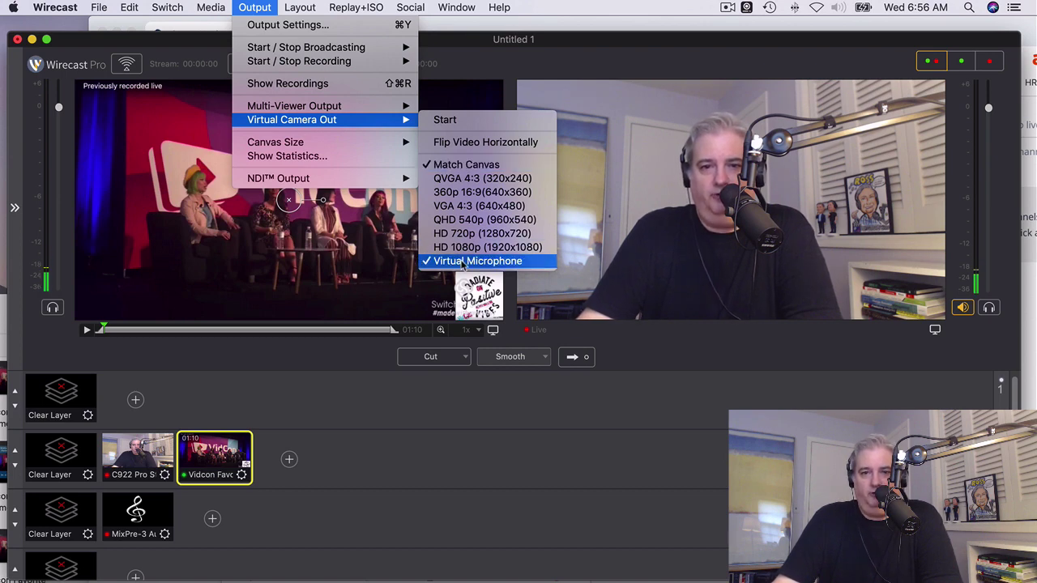
pyautogui.click(453, 122)
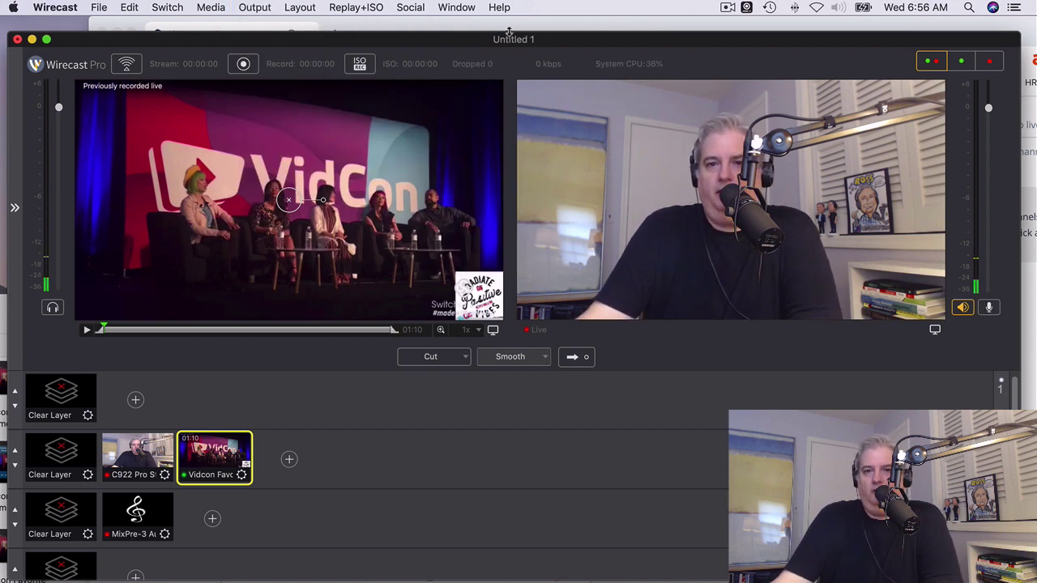
# - Add the virtual-camera webcam feed to the StreamYard stage and enlarge the studio window
pyautogui.click(441, 28)
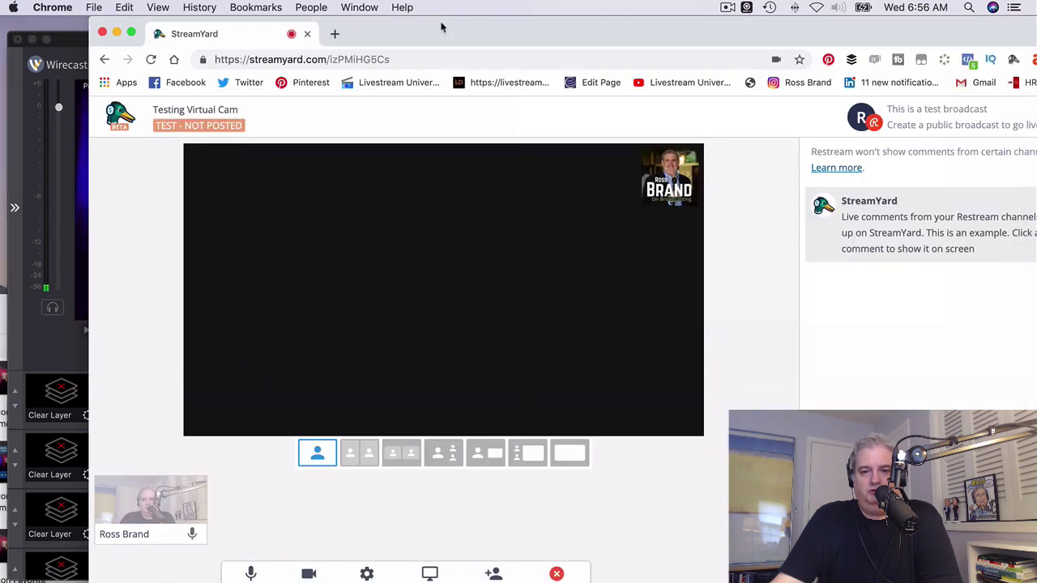
pyautogui.moveTo(172, 504)
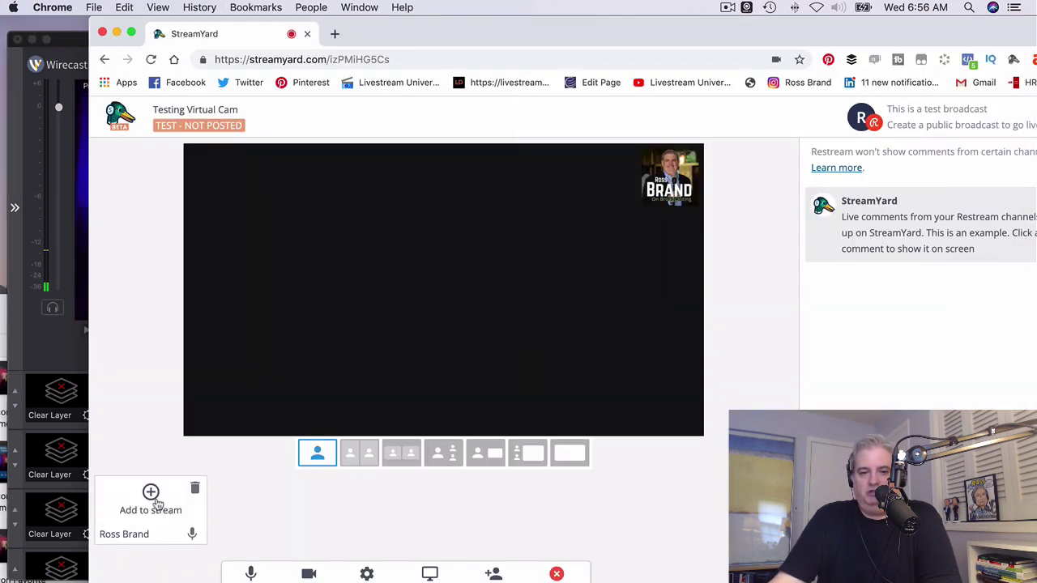
pyautogui.click(151, 496)
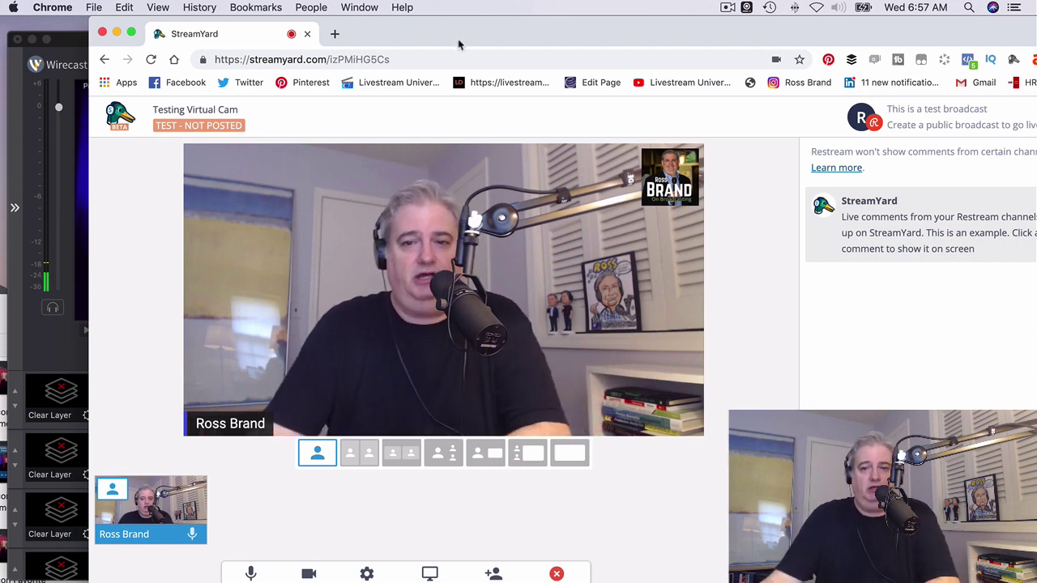
pyautogui.moveTo(428, 36); pyautogui.dragTo(454, 375)
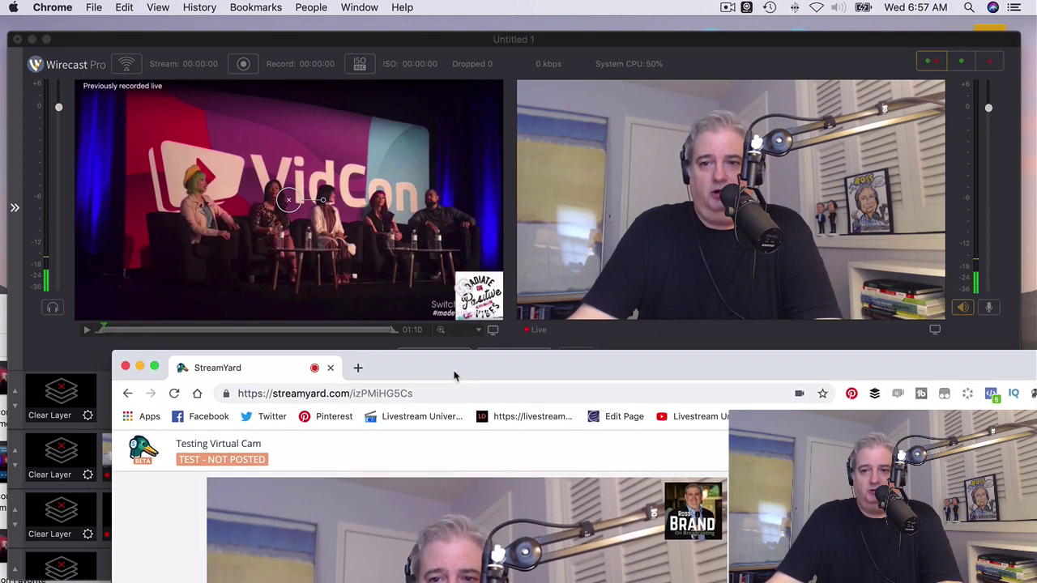
pyautogui.doubleClick(456, 373)
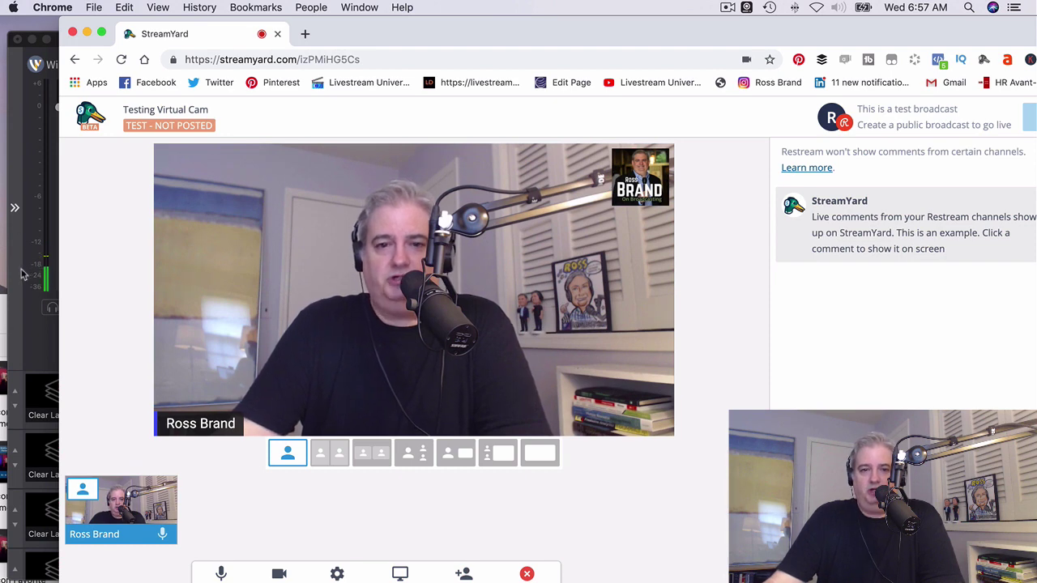
# - Arrange the StreamYard studio window to the right, beside Wirecast
pyautogui.moveTo(356, 36); pyautogui.dragTo(672, 36)
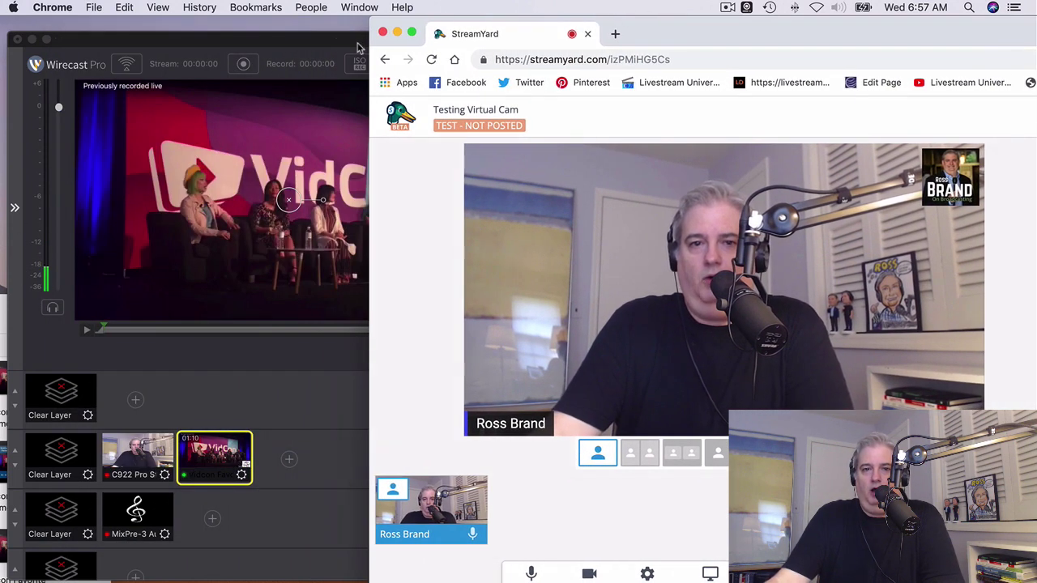
pyautogui.moveTo(332, 42); pyautogui.dragTo(99, 33)
pyautogui.press('super+Tab')
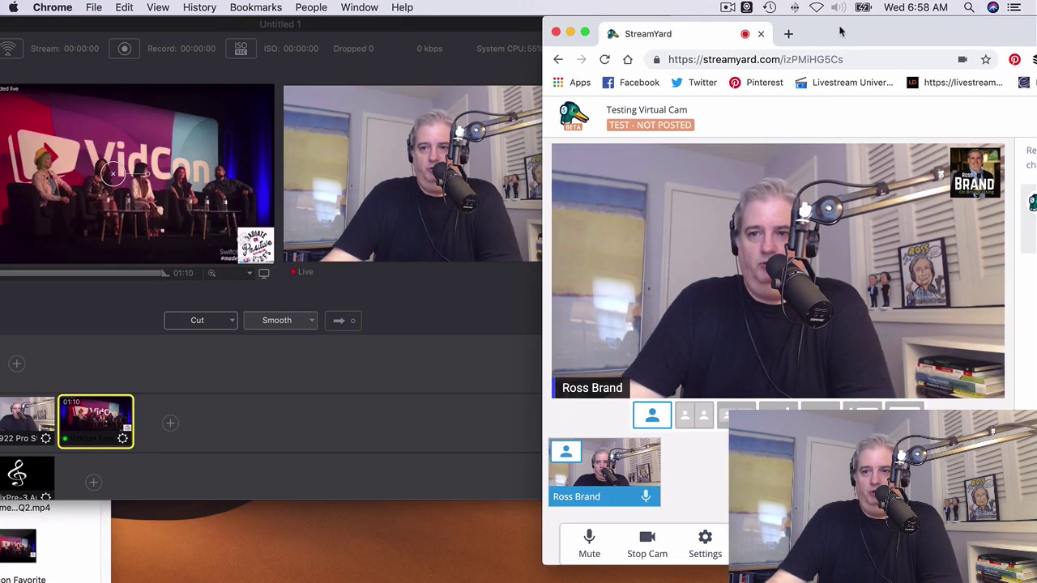
pyautogui.moveTo(841, 30); pyautogui.dragTo(863, 31)
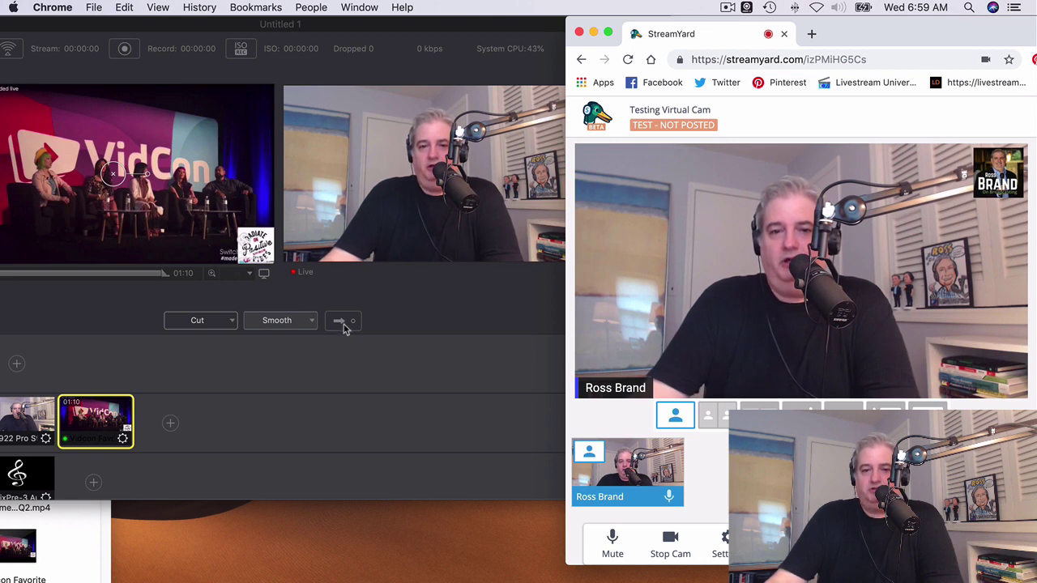
# - Take the VidCon clip live with a Smooth transition and reposition StreamYard to show comments
pyautogui.click(283, 328)
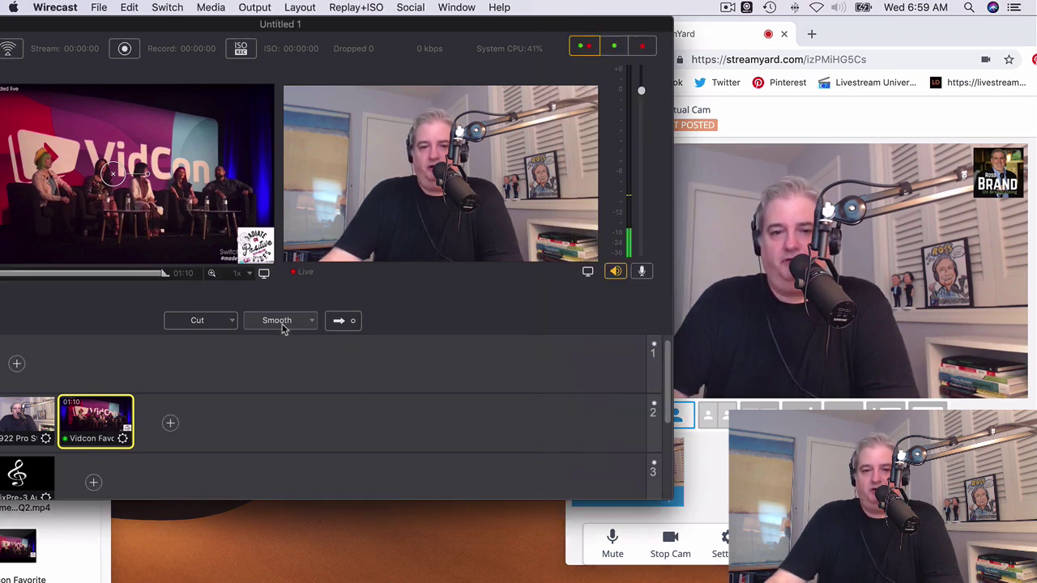
pyautogui.click(345, 322)
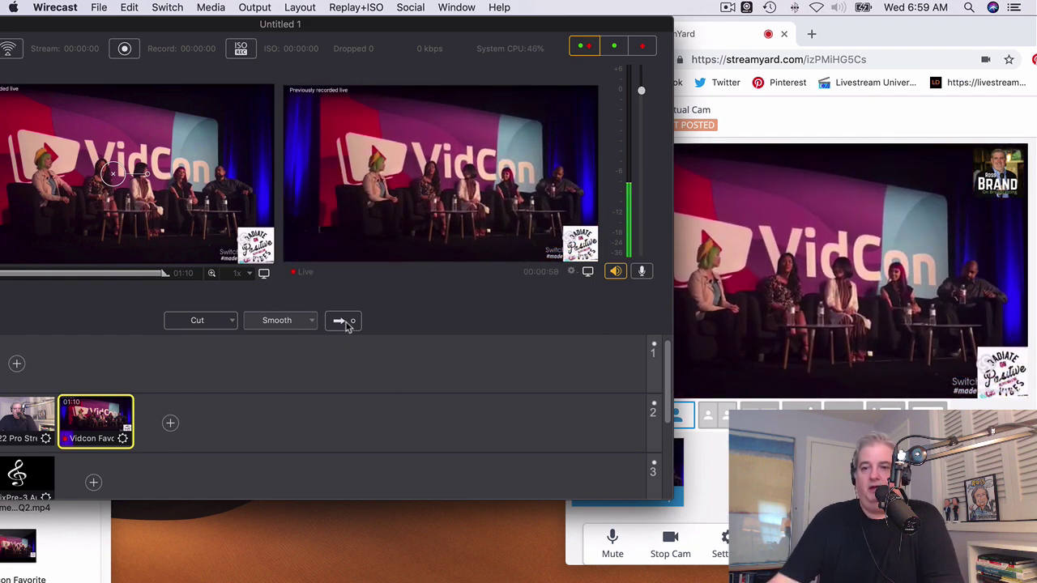
pyautogui.click(876, 34)
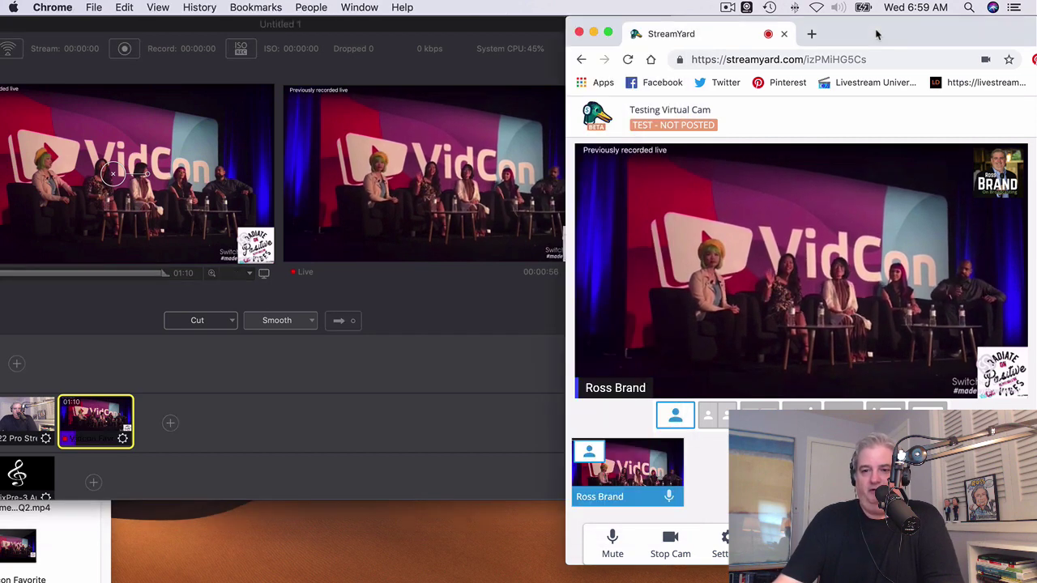
pyautogui.moveTo(877, 34)
pyautogui.mouseDown()
pyautogui.moveTo(676, 38)
pyautogui.moveTo(918, 36)
pyautogui.moveTo(859, 41)
pyautogui.mouseUp()
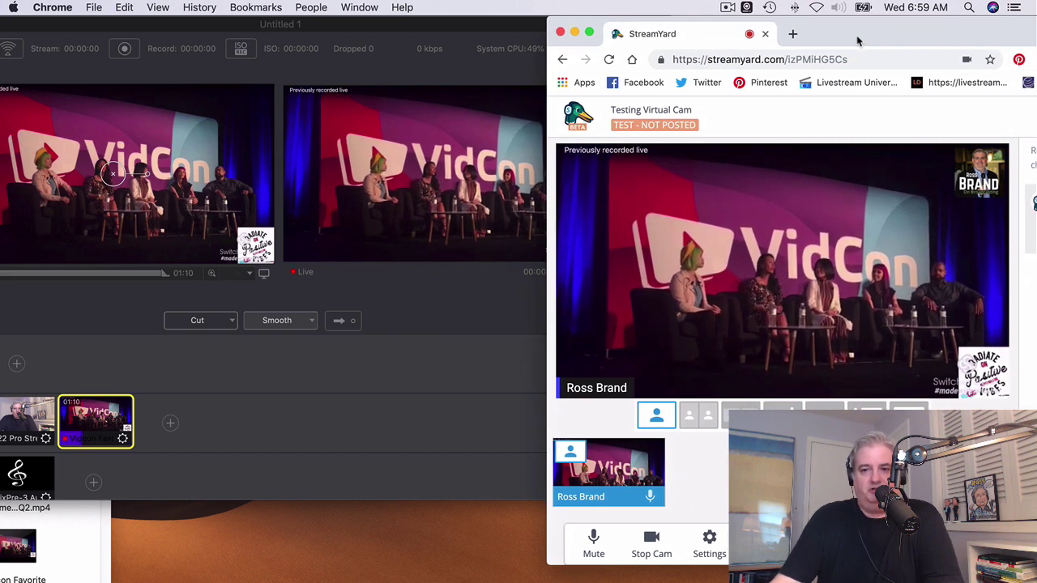
pyautogui.moveTo(859, 41); pyautogui.dragTo(837, 39)
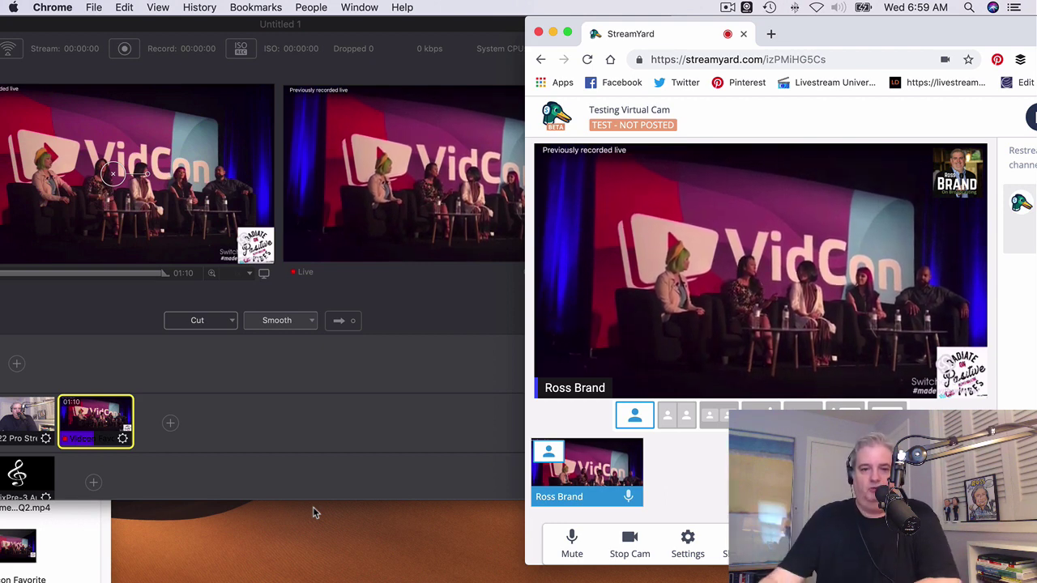
# - Queue the C922 webcam shot in Wirecast's preview and take it live
pyautogui.click(33, 423)
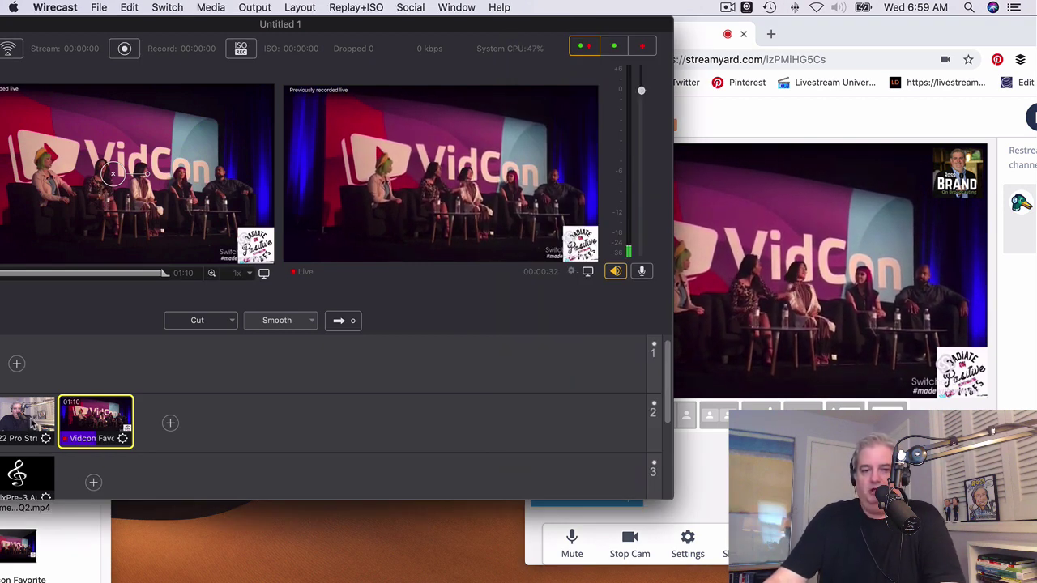
pyautogui.click(32, 421)
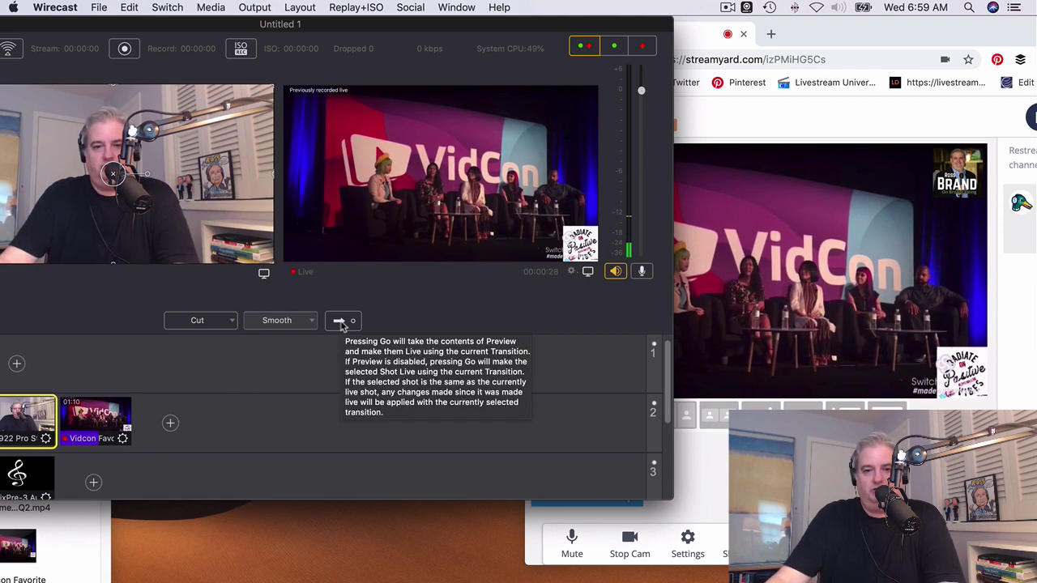
pyautogui.click(340, 323)
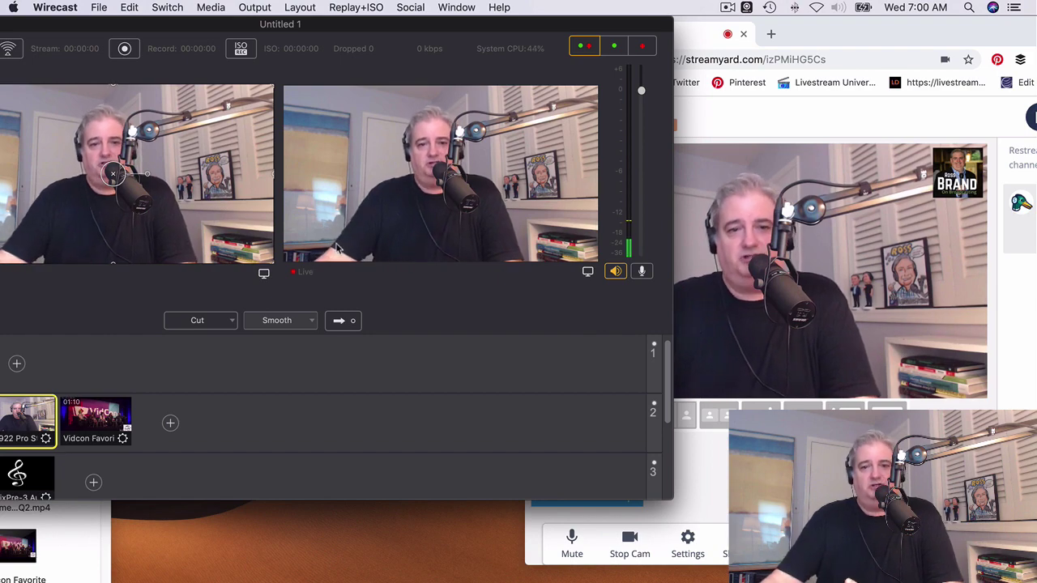
# - Drag the StreamYard studio window left so it covers most of Wirecast
pyautogui.moveTo(850, 34); pyautogui.dragTo(532, 34)
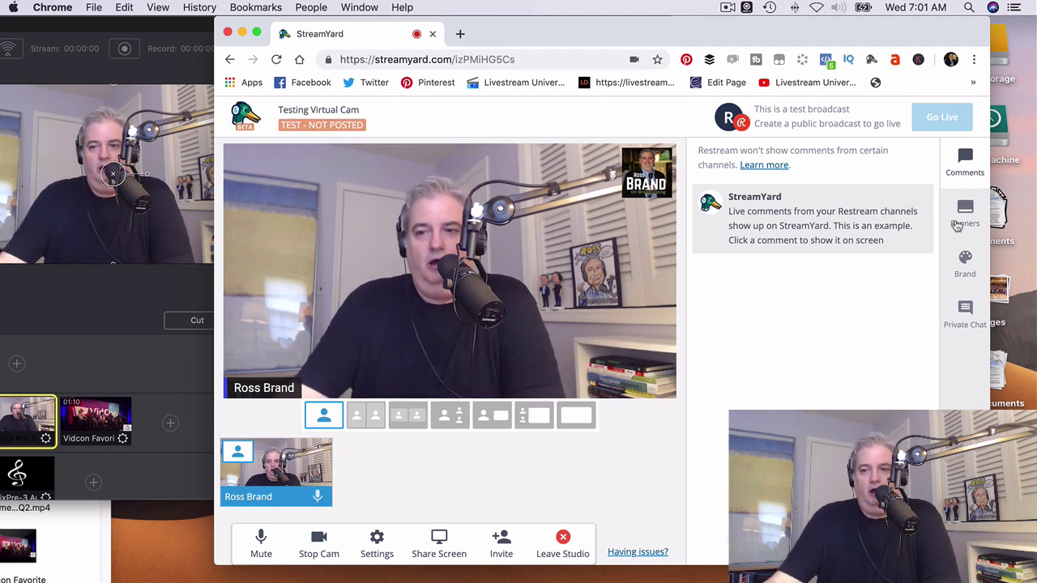
# - Show the example comment as an on-screen overlay, then reopen Brand's saved banners list
pyautogui.click(965, 265)
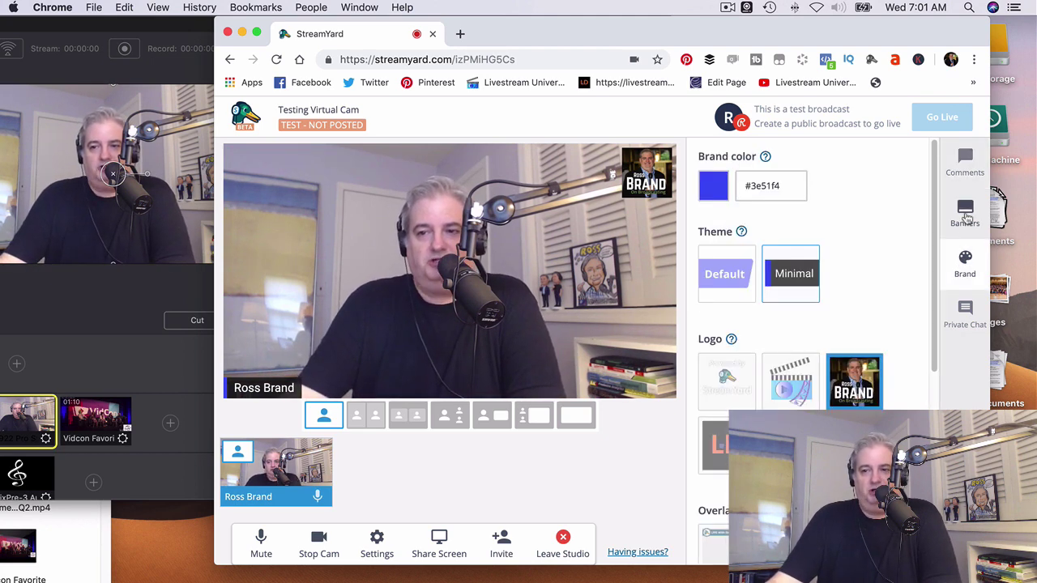
pyautogui.click(965, 213)
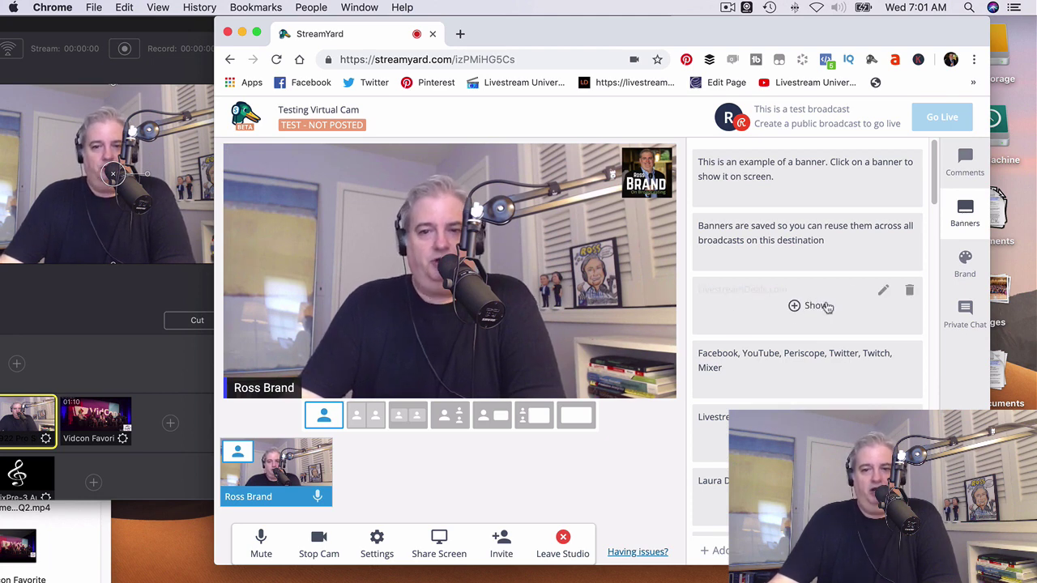
pyautogui.click(965, 162)
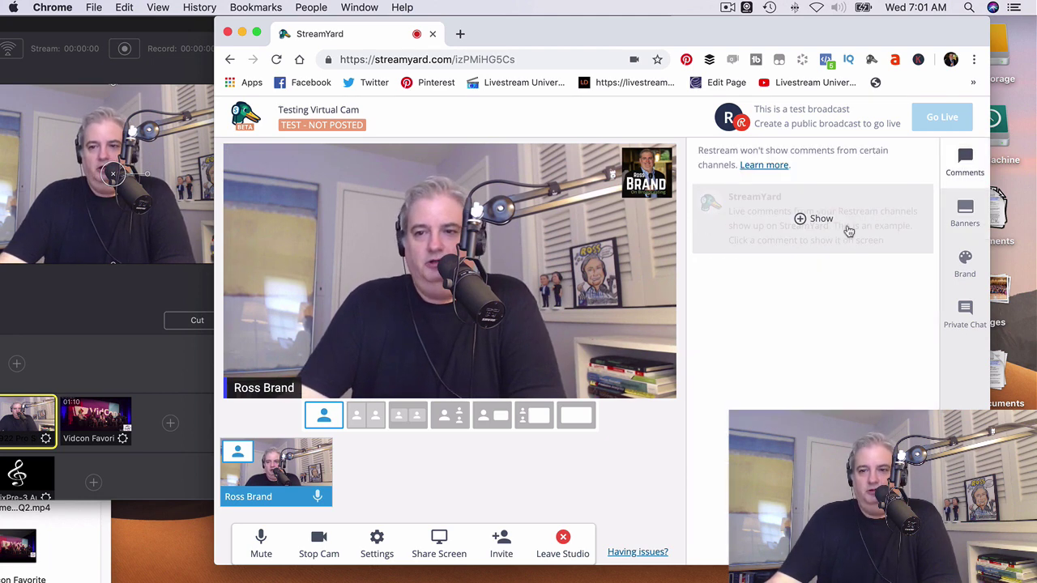
pyautogui.click(816, 223)
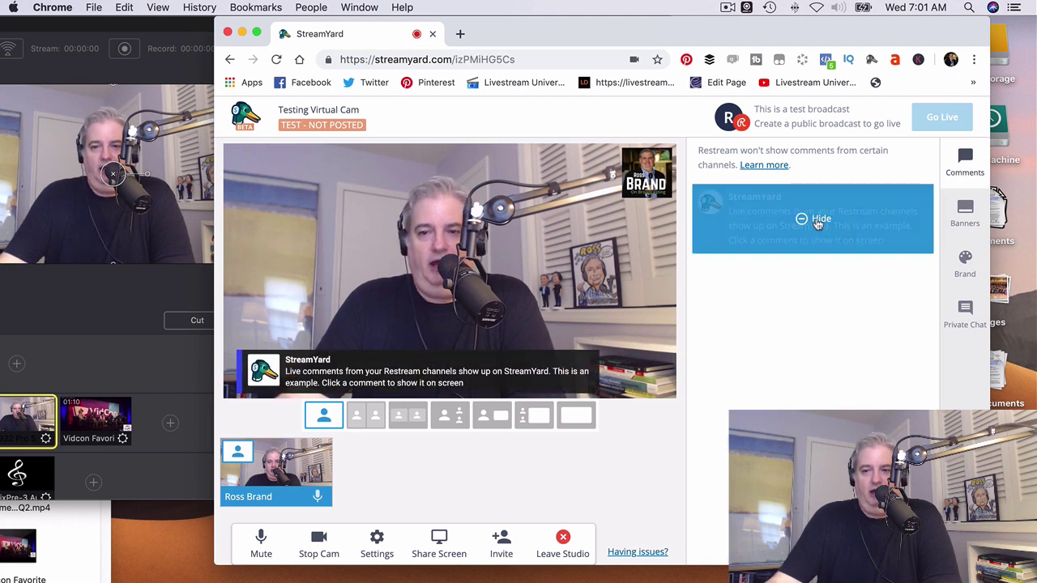
pyautogui.click(960, 272)
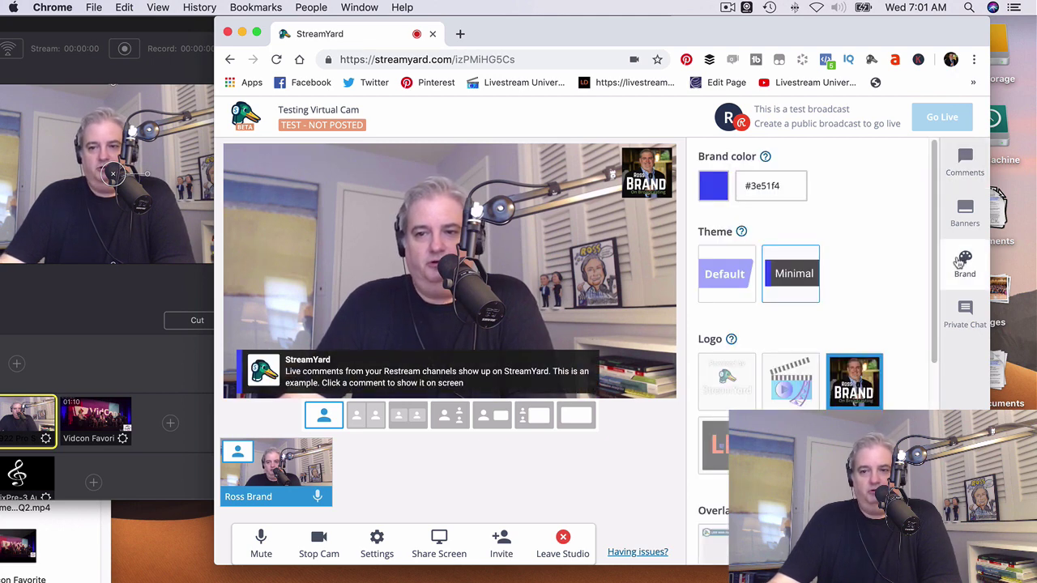
pyautogui.click(961, 213)
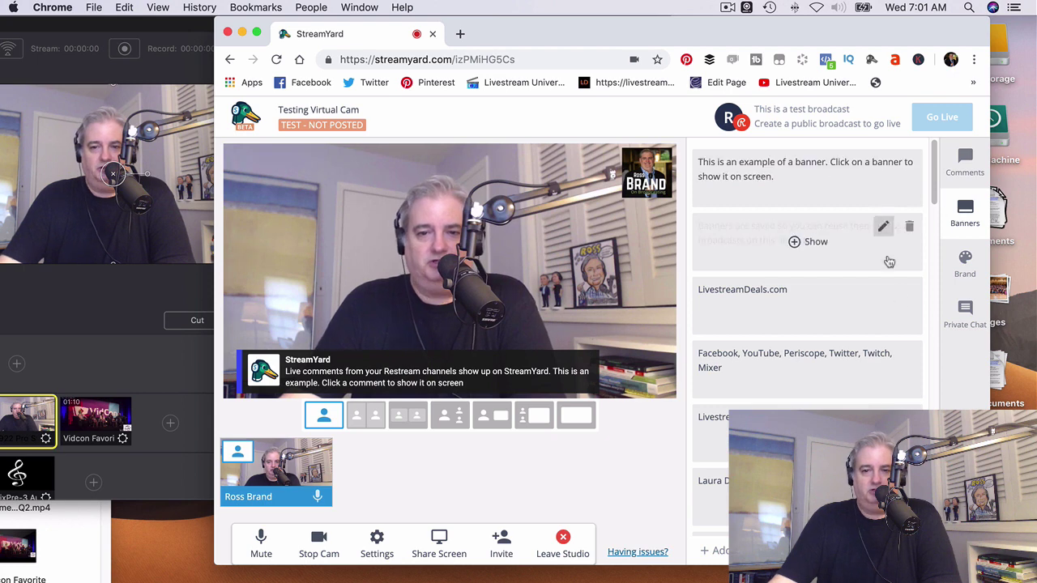